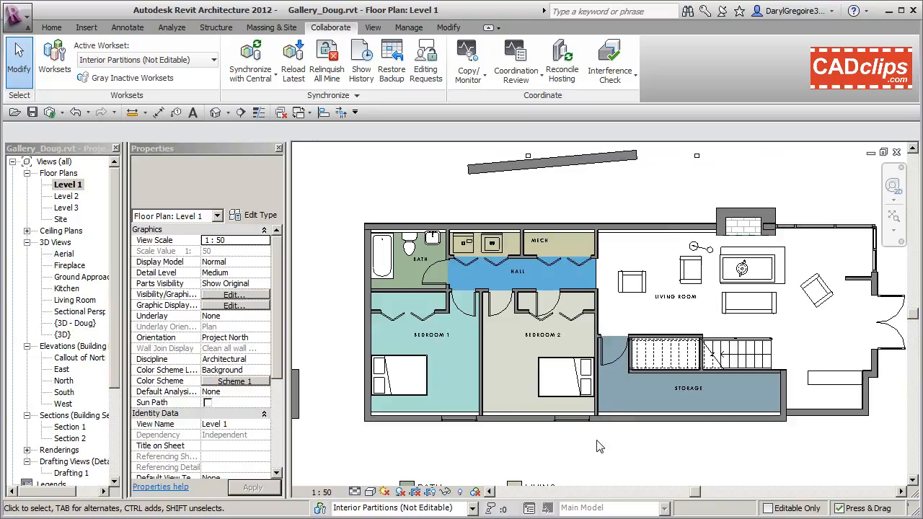
- Check the worksharing display options, and compare the Level 2 floor plan with the Level 1 floor plan
{"action": "left_click", "coordinate": [477, 492]}
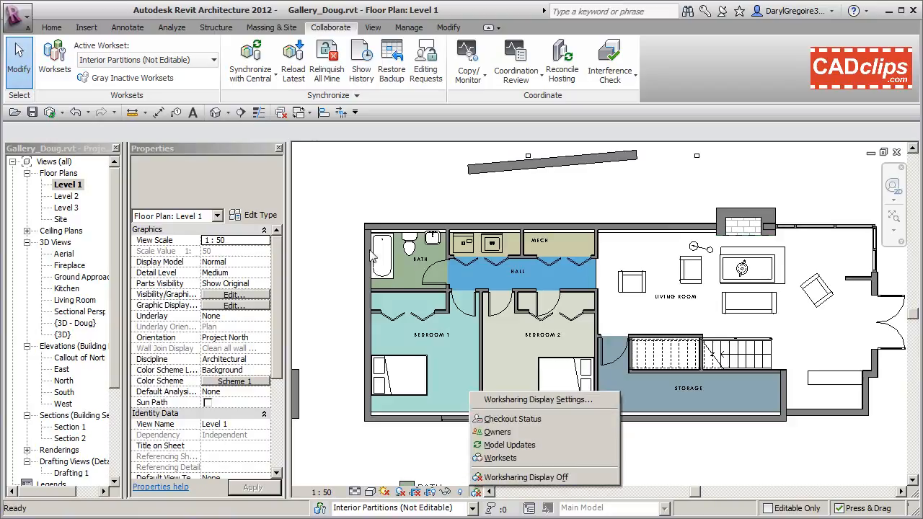
{"action": "left_click", "coordinate": [345, 301]}
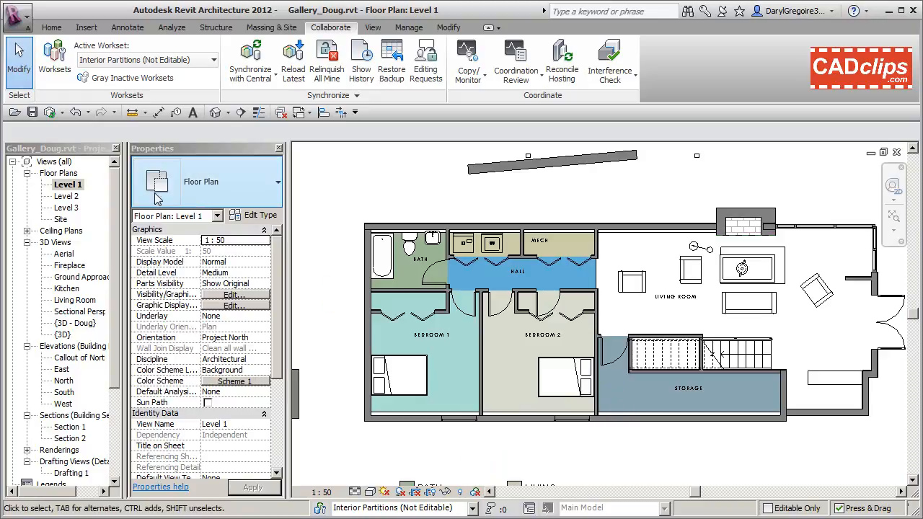
{"action": "double_click", "coordinate": [67, 197]}
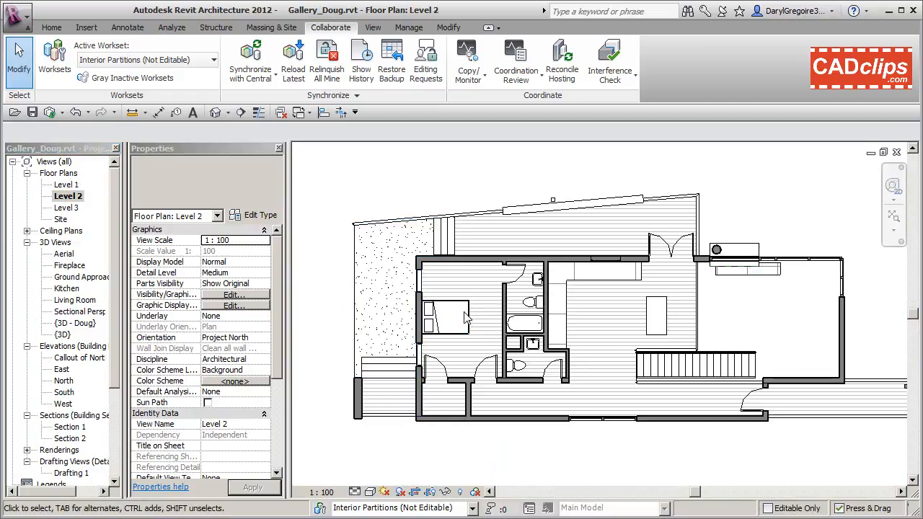
{"action": "double_click", "coordinate": [69, 186]}
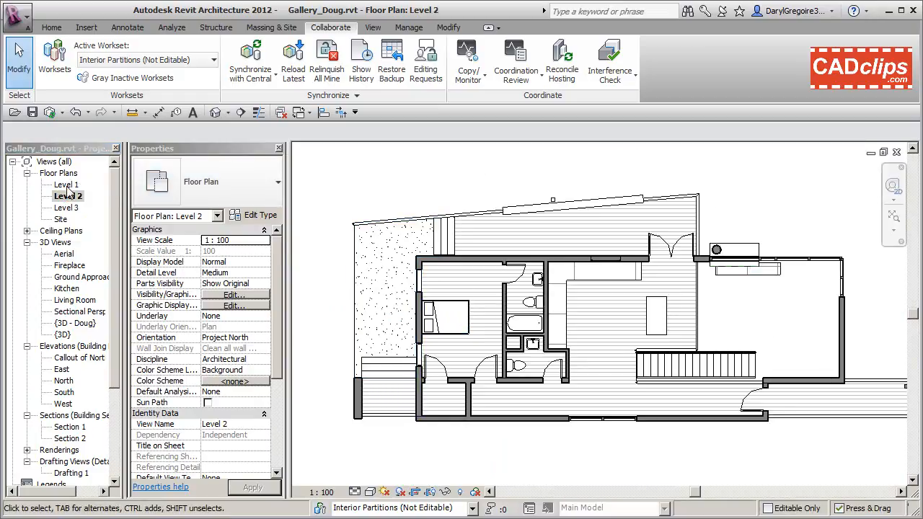
- Set the color scheme of the Level 1 floor plan to (none)
{"action": "scroll", "coordinate": [541, 338], "scroll_direction": "down", "scroll_amount": 2}
{"action": "middle_click_drag", "start_coordinate": [569, 361], "coordinate": [600, 264]}
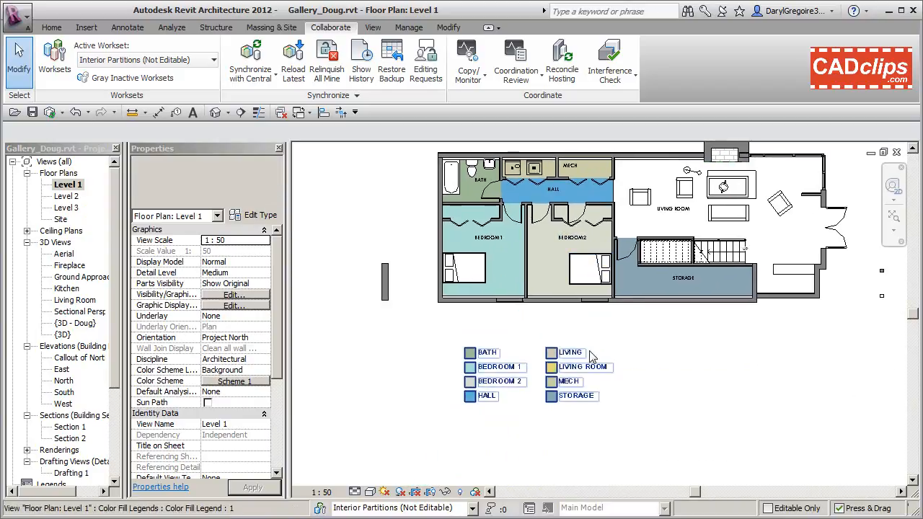
{"action": "left_click", "coordinate": [256, 380]}
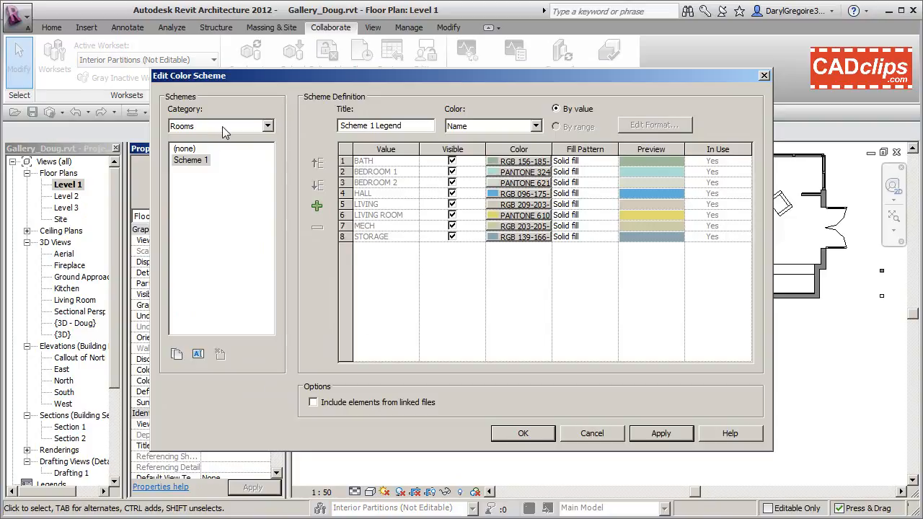
{"action": "left_click", "coordinate": [185, 149]}
{"action": "left_click", "coordinate": [523, 432]}
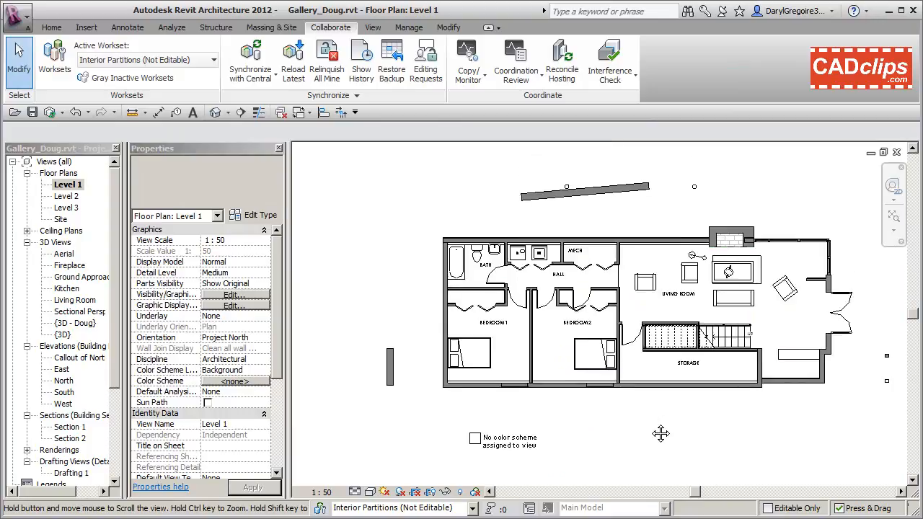
- Undo the color scheme removal in the Level 1 floor plan
{"action": "scroll", "coordinate": [649, 420], "scroll_direction": "up", "scroll_amount": 2}
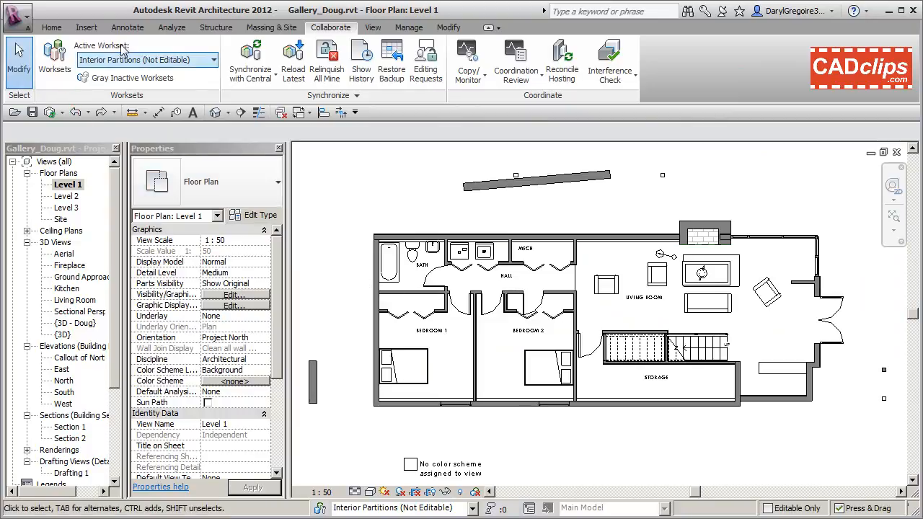
{"action": "left_click", "coordinate": [75, 112]}
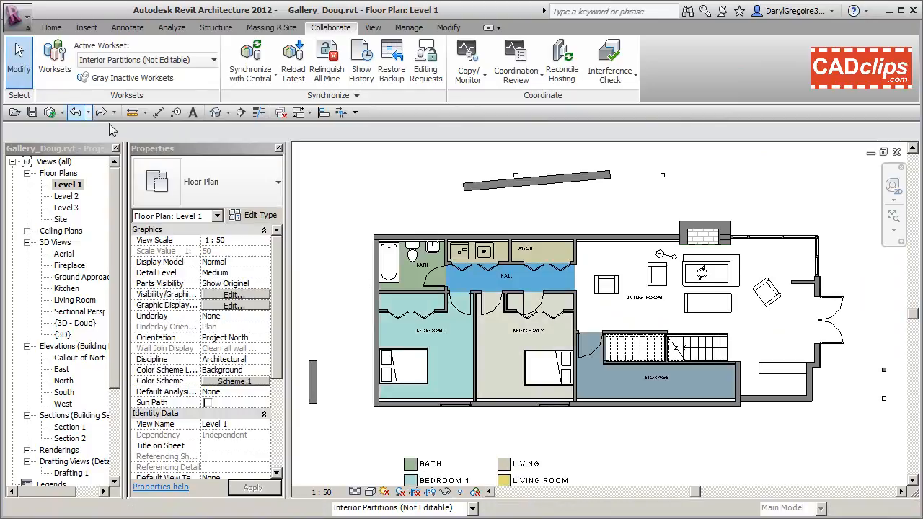
{"action": "middle_click_drag", "start_coordinate": [491, 329], "coordinate": [495, 309]}
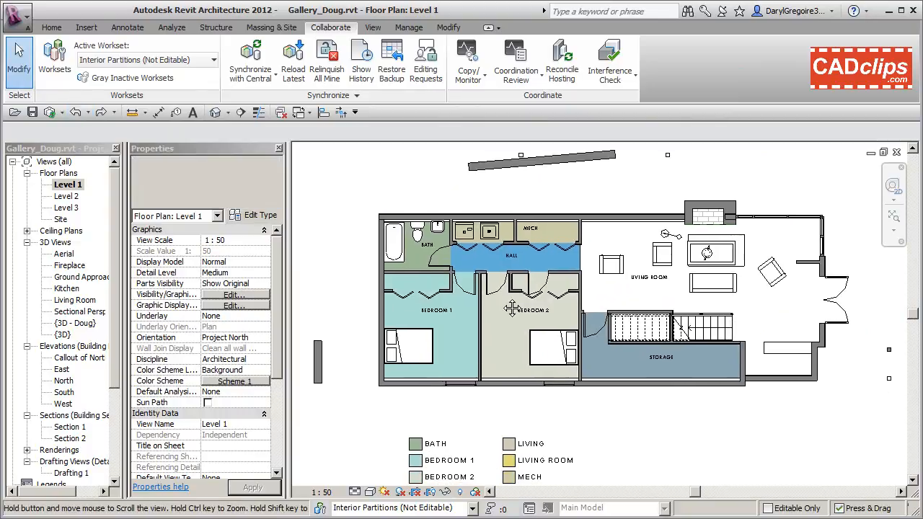
- Open the Worksharing Display Settings and review the colors for checkout status, owners, model updates and worksets
{"action": "left_click", "coordinate": [477, 493]}
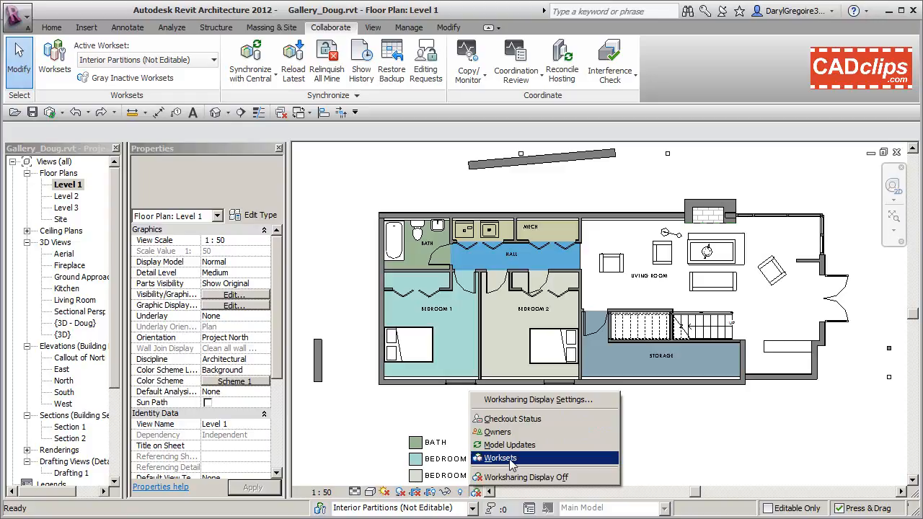
{"action": "left_click", "coordinate": [535, 404]}
{"action": "left_click_drag", "start_coordinate": [161, 156], "coordinate": [411, 158]}
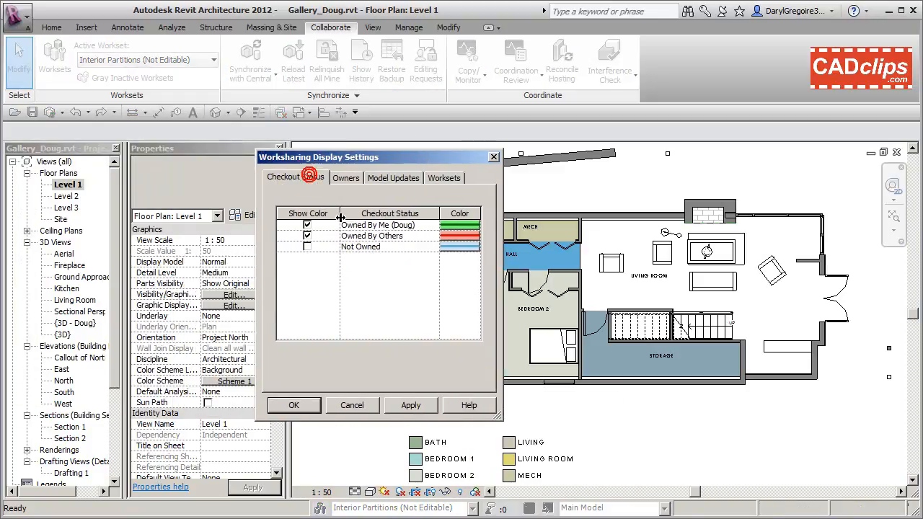
{"action": "left_click", "coordinate": [348, 179]}
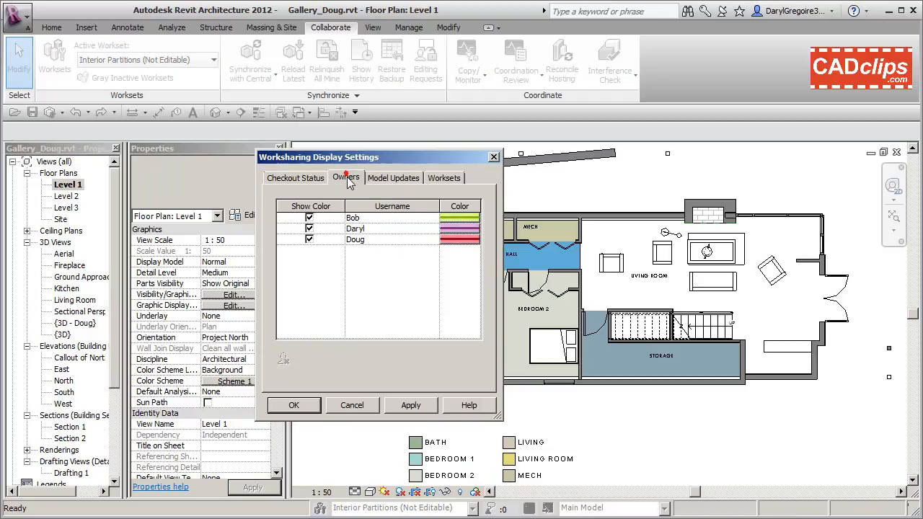
{"action": "left_click", "coordinate": [397, 180]}
{"action": "left_click", "coordinate": [445, 179]}
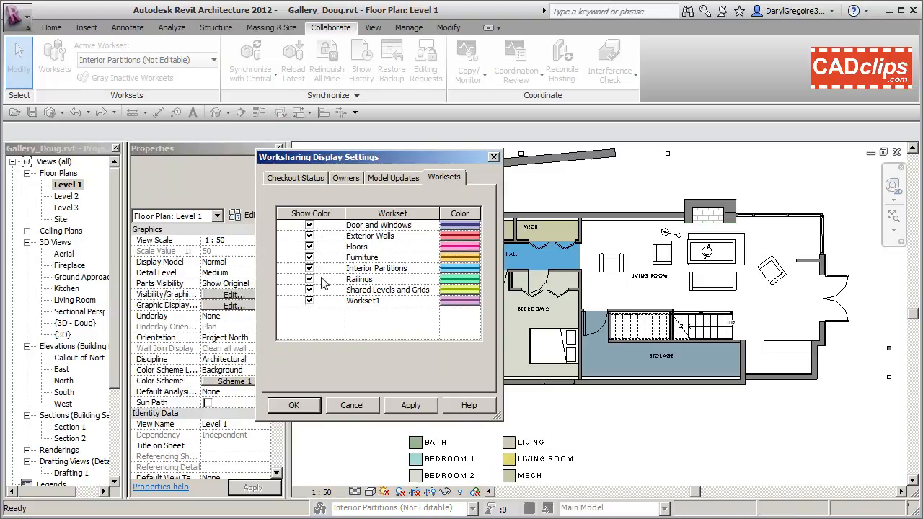
- Examine the color definition of the Door and Windows workset and cancel without changing it
{"action": "left_click", "coordinate": [460, 225]}
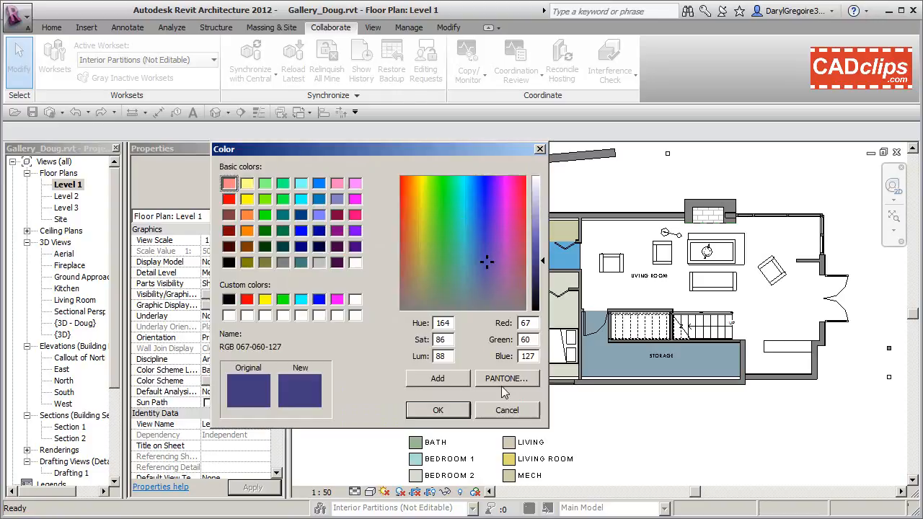
{"action": "left_click", "coordinate": [508, 411]}
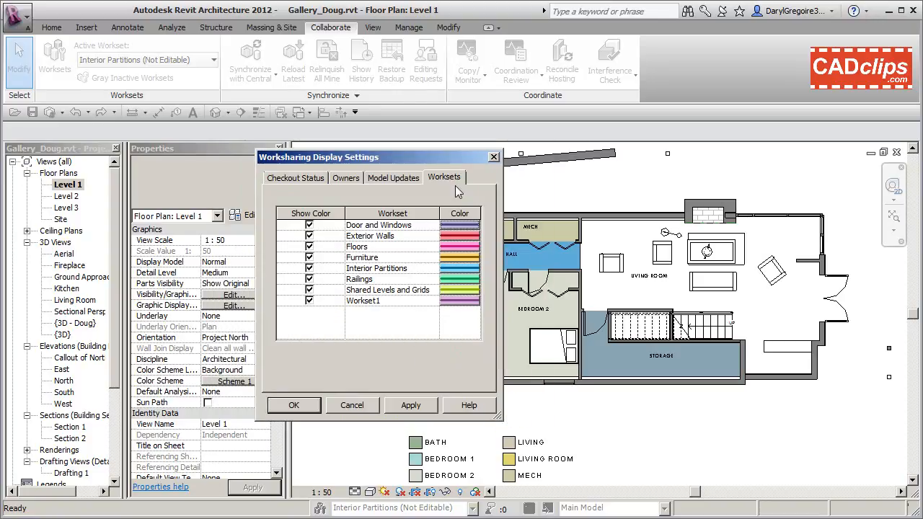
{"action": "left_click_drag", "start_coordinate": [450, 158], "coordinate": [403, 151]}
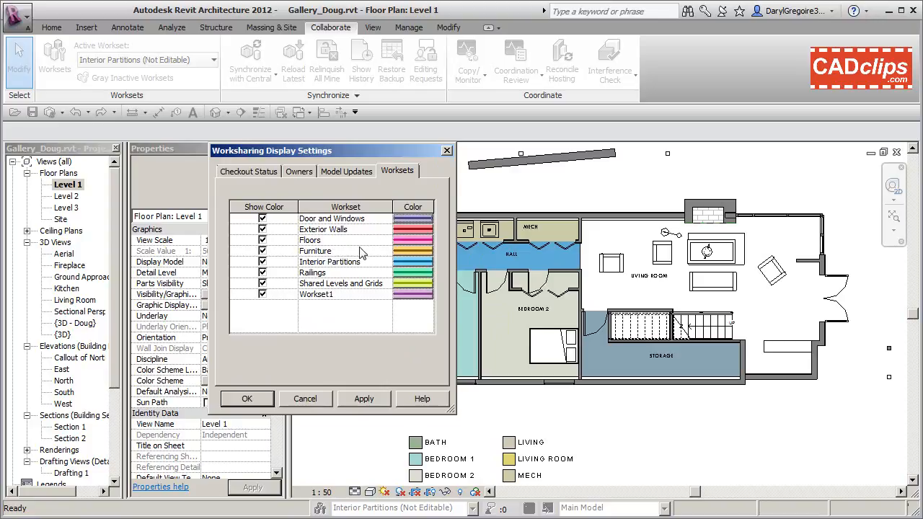
- Examine the model updates, owners and checkout status colors, return to the workset colors, and accept the display settings
{"action": "left_click", "coordinate": [361, 172]}
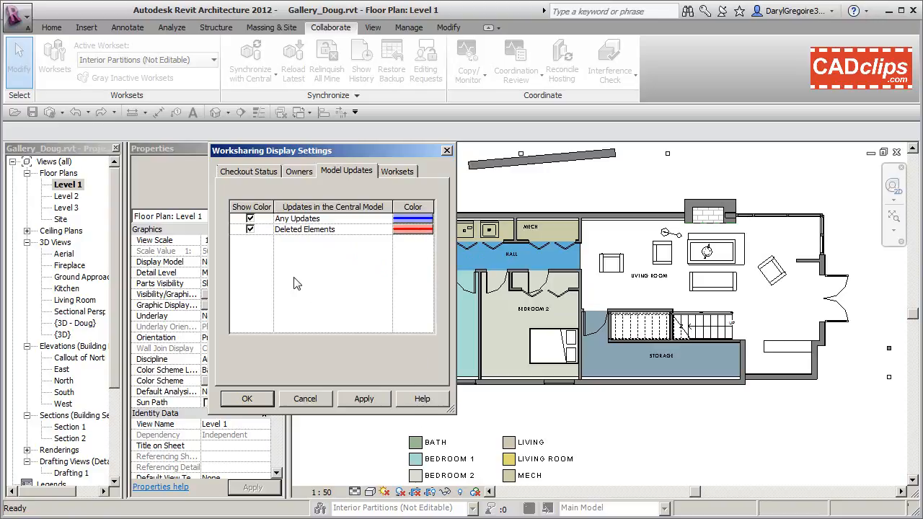
{"action": "left_click", "coordinate": [298, 173]}
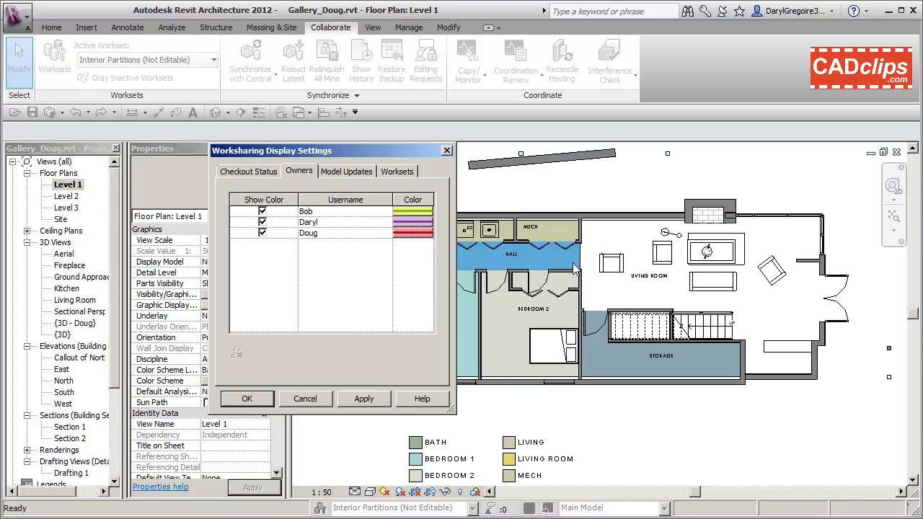
{"action": "left_click", "coordinate": [261, 172]}
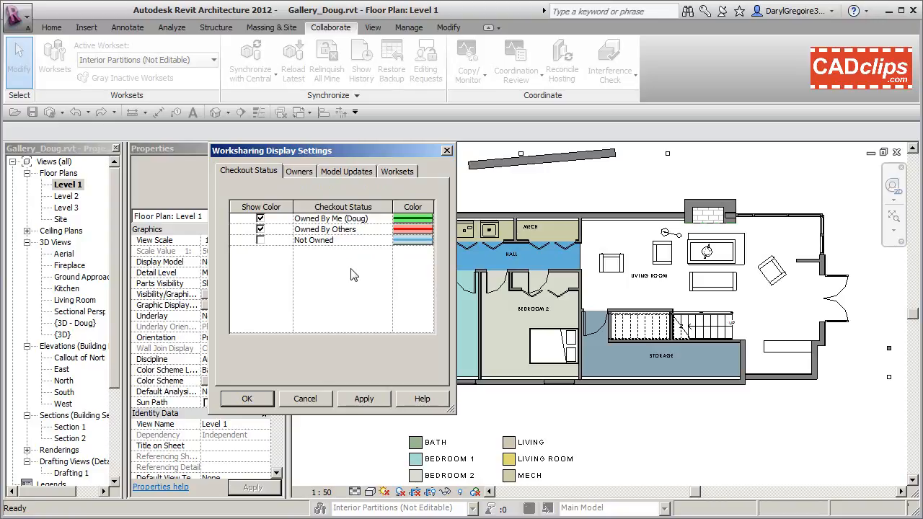
{"action": "left_click", "coordinate": [301, 173]}
{"action": "left_click", "coordinate": [350, 172]}
{"action": "left_click", "coordinate": [400, 172]}
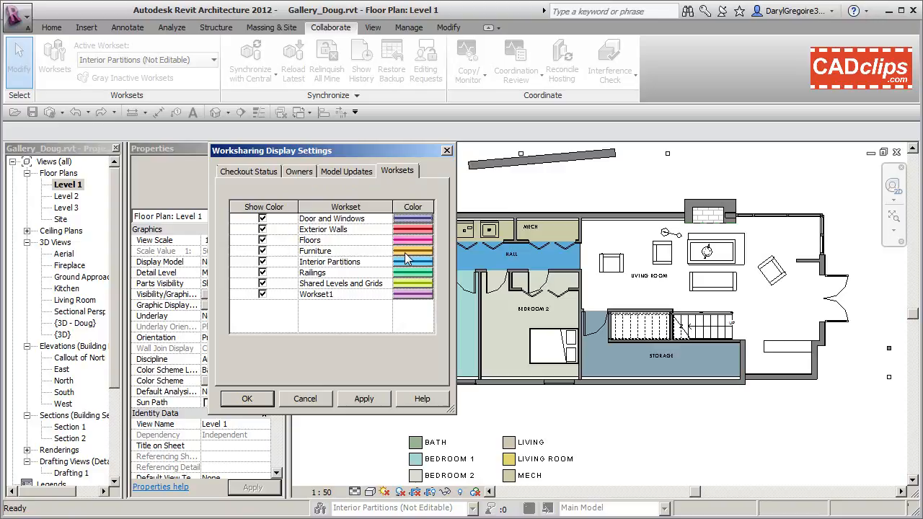
{"action": "left_click", "coordinate": [349, 399]}
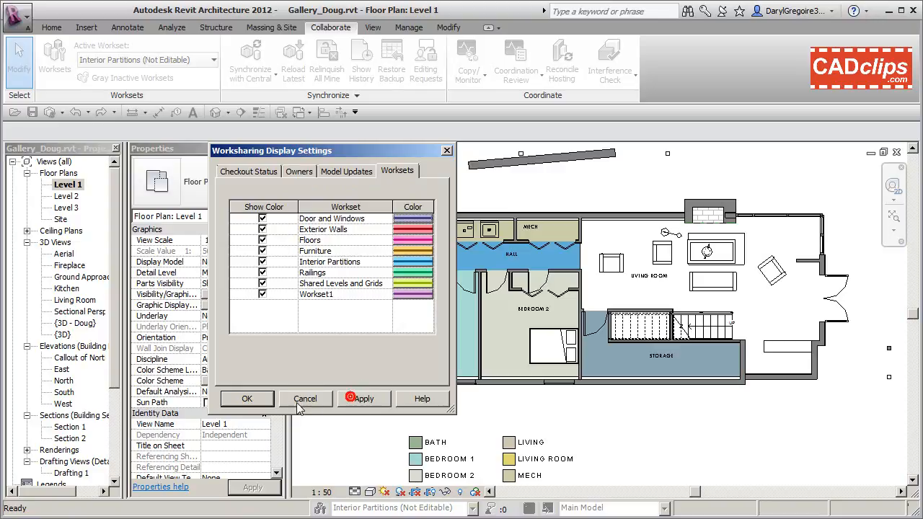
{"action": "left_click", "coordinate": [247, 399]}
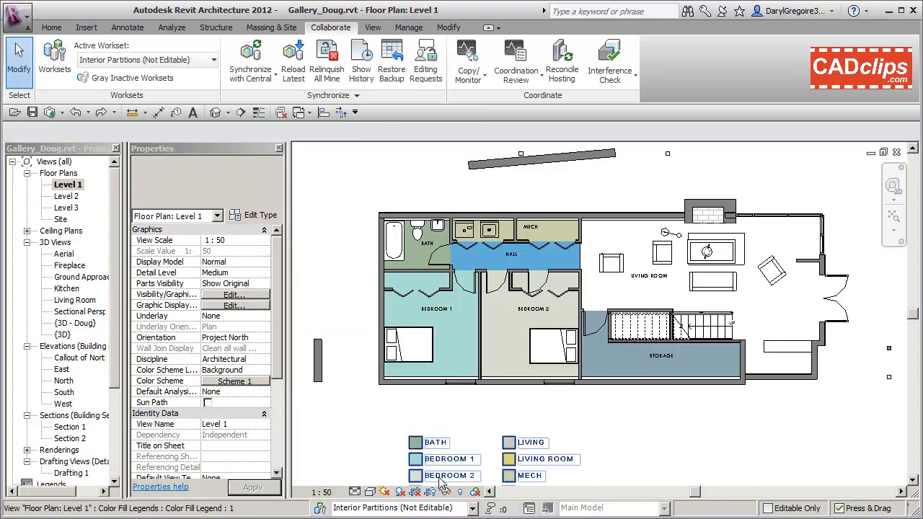
- Turn on the Worksets display in the Level 1 floor plan and compare its colors with the Worksharing Display Settings
{"action": "left_click", "coordinate": [477, 491]}
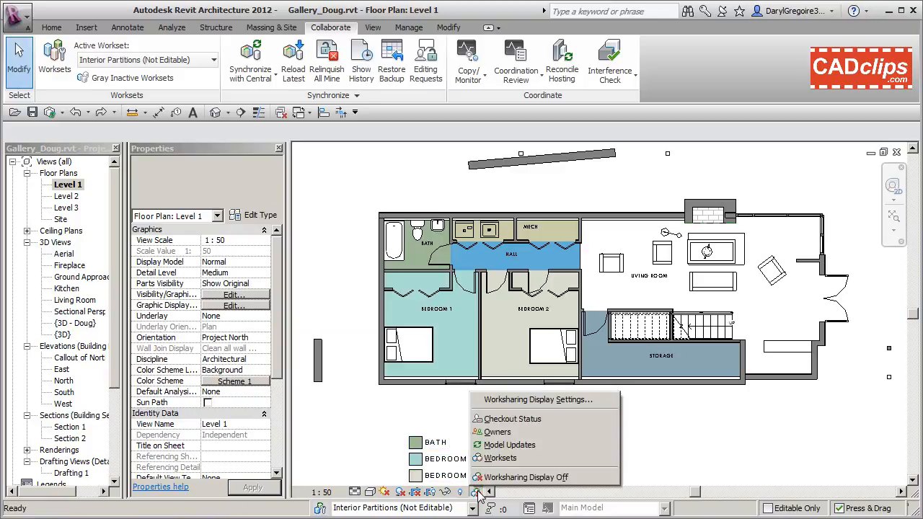
{"action": "left_click", "coordinate": [500, 458]}
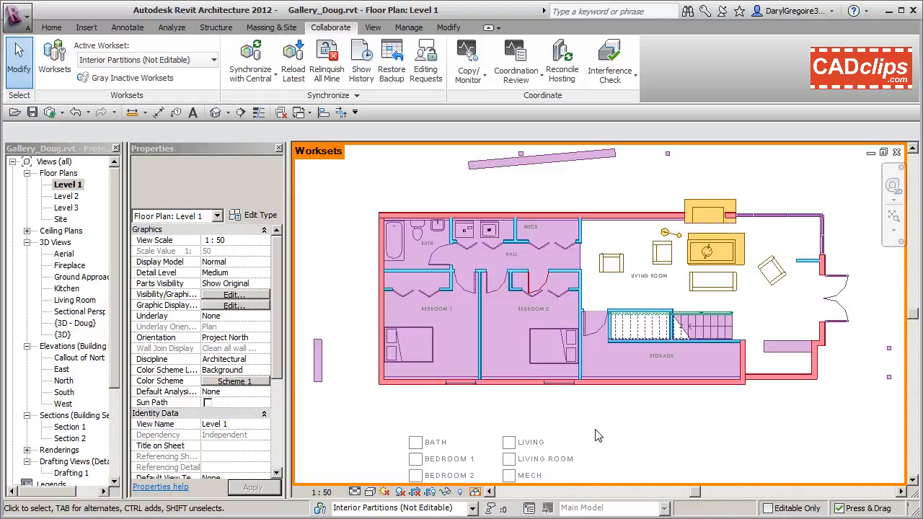
{"action": "left_click", "coordinate": [476, 491]}
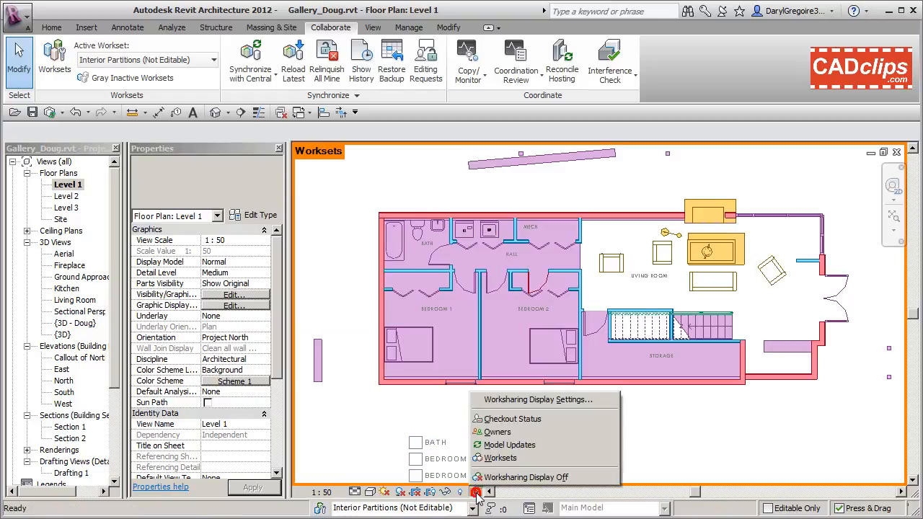
{"action": "left_click", "coordinate": [522, 400]}
{"action": "left_click_drag", "start_coordinate": [435, 148], "coordinate": [260, 147]}
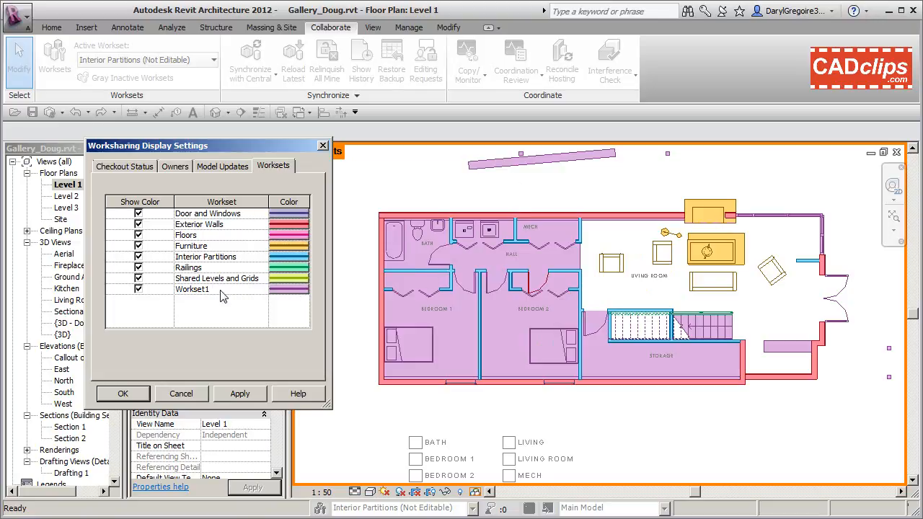
{"action": "left_click", "coordinate": [144, 393]}
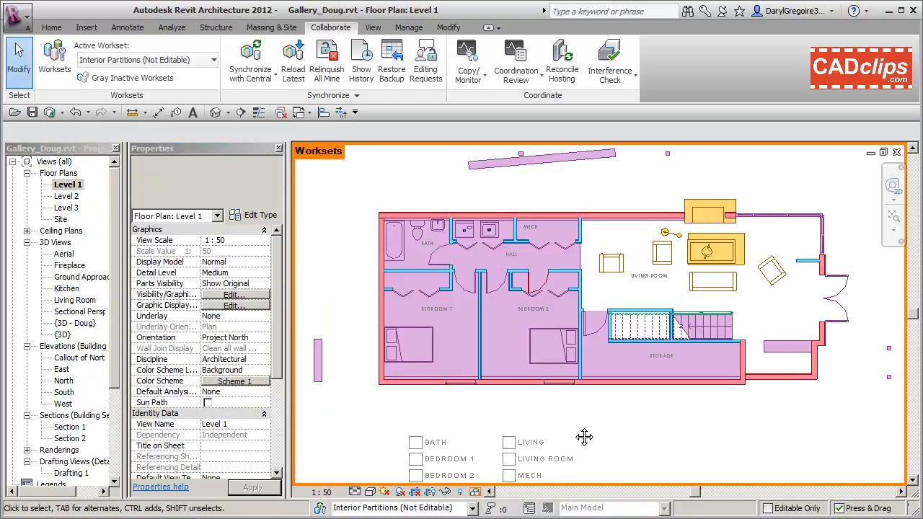
{"action": "middle_click_drag", "start_coordinate": [580, 433], "coordinate": [605, 437]}
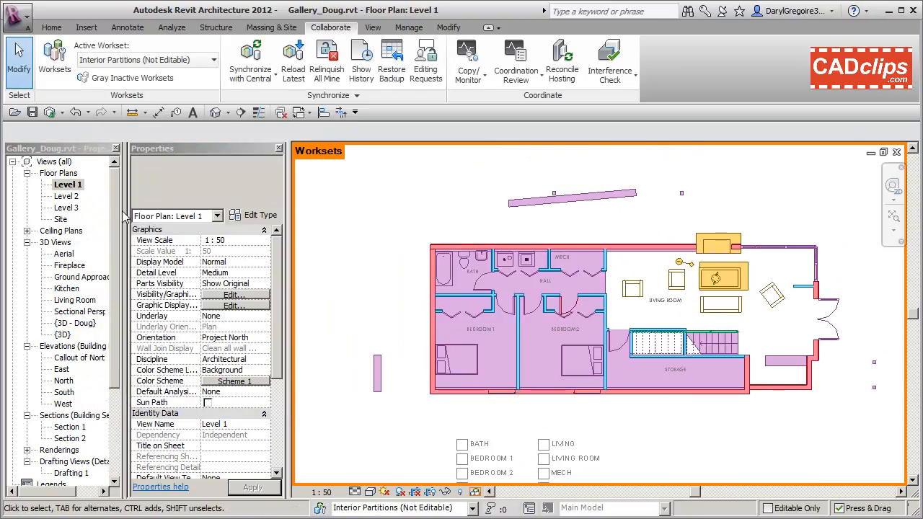
- Open the Level 2 floor plan and turn on its Worksets worksharing display
{"action": "double_click", "coordinate": [66, 196]}
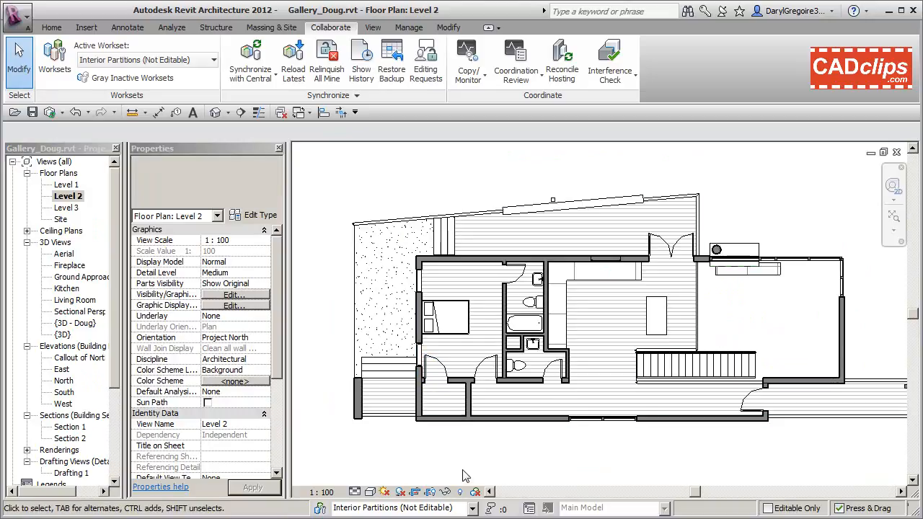
{"action": "left_click", "coordinate": [476, 491]}
{"action": "left_click", "coordinate": [499, 458]}
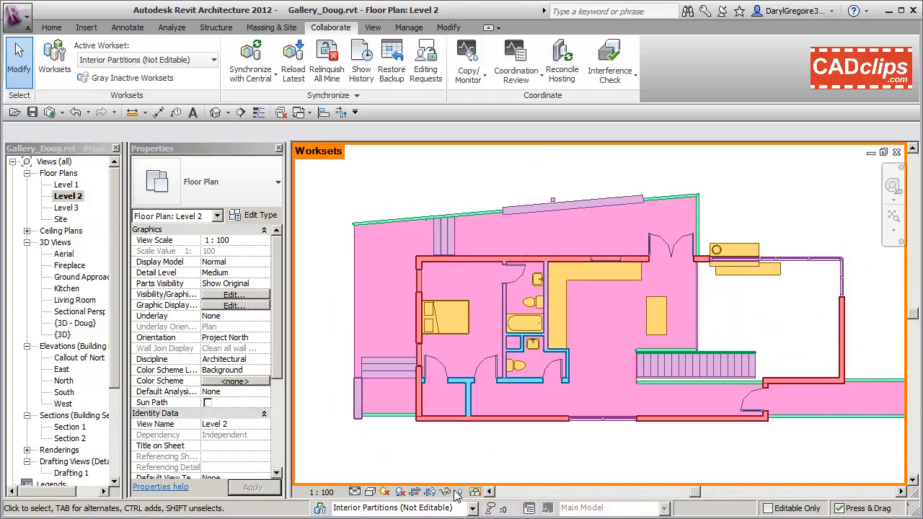
- Set the display color of the Railings workset to Blue (RGB 0, 0, 255) and apply it to the Level 2 view
{"action": "left_click", "coordinate": [476, 492]}
{"action": "left_click", "coordinate": [519, 396]}
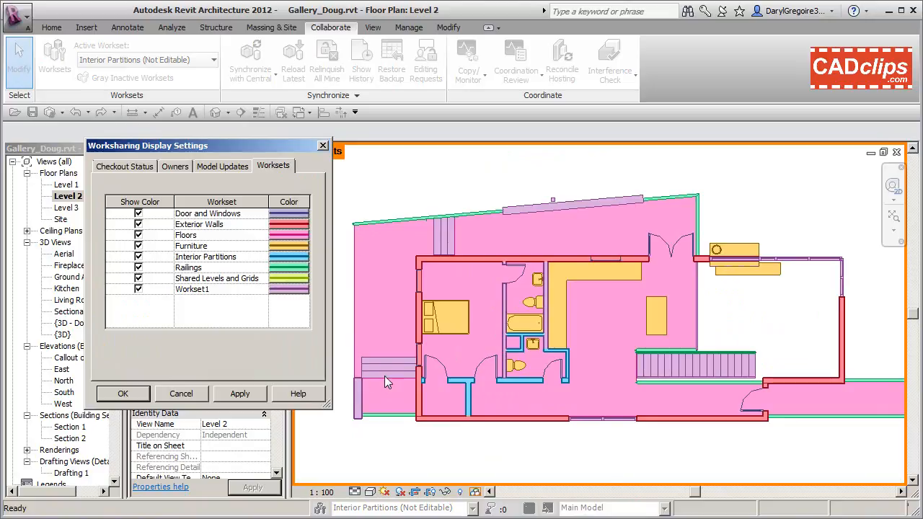
{"action": "left_click", "coordinate": [287, 266]}
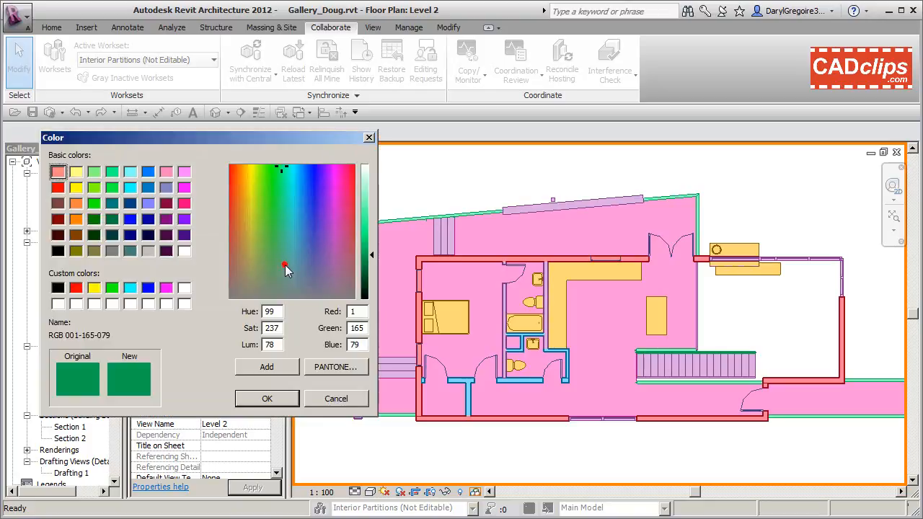
{"action": "left_click", "coordinate": [130, 220]}
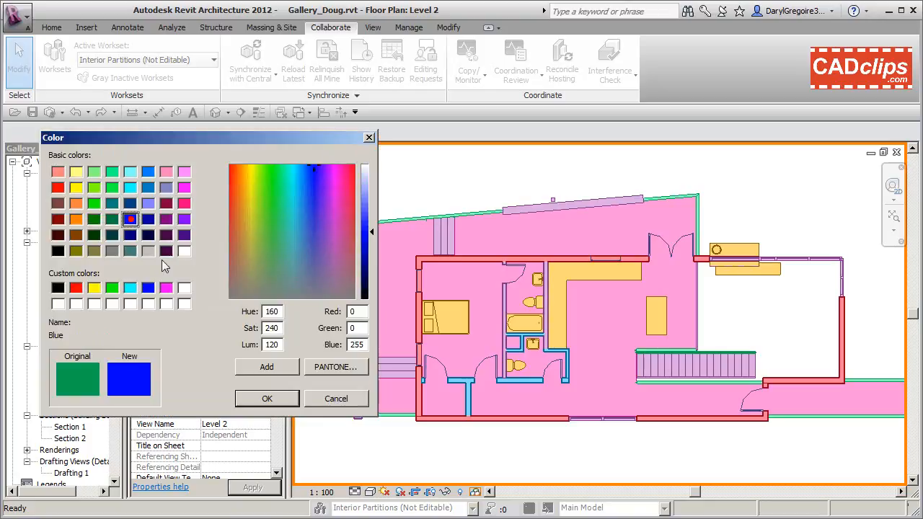
{"action": "left_click", "coordinate": [261, 397]}
{"action": "left_click", "coordinate": [240, 393]}
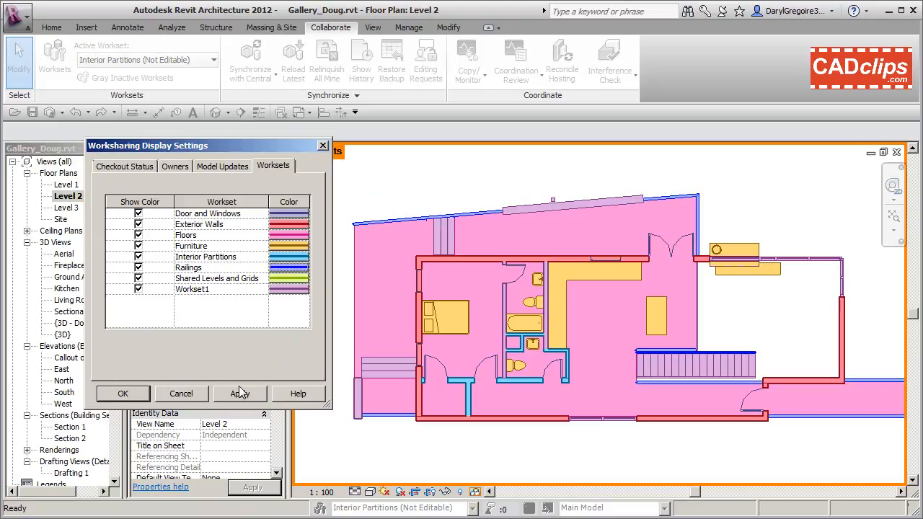
- Accept the workset color settings, switch the Level 2 display to Model Updates, and examine the colors assigned to updated and deleted elements
{"action": "left_click", "coordinate": [123, 393]}
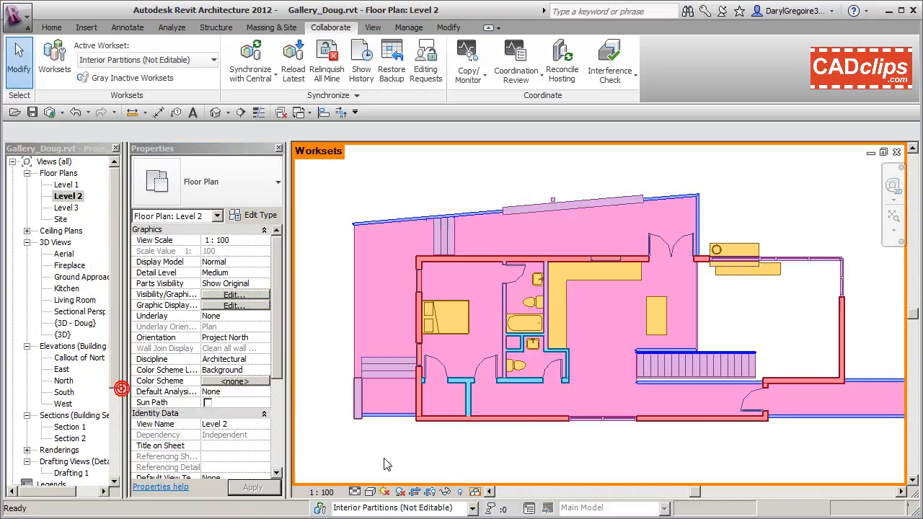
{"action": "left_click", "coordinate": [476, 491]}
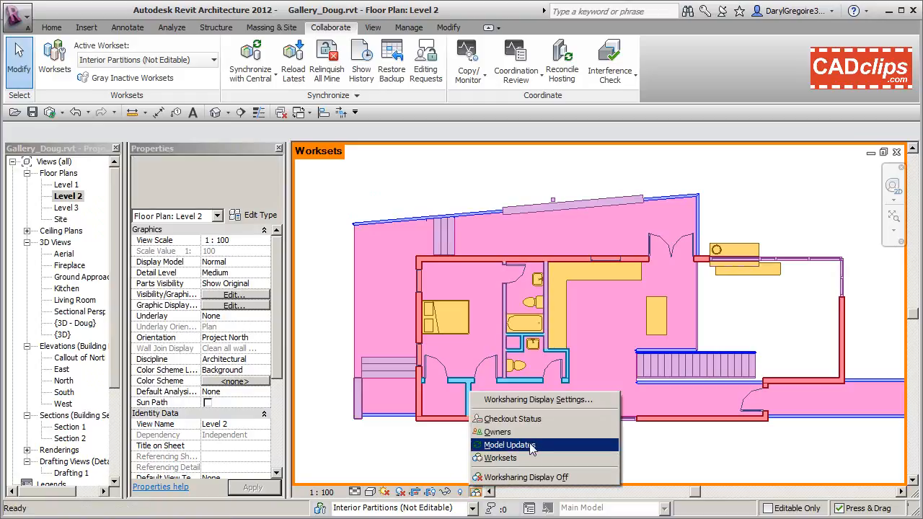
{"action": "left_click", "coordinate": [534, 446]}
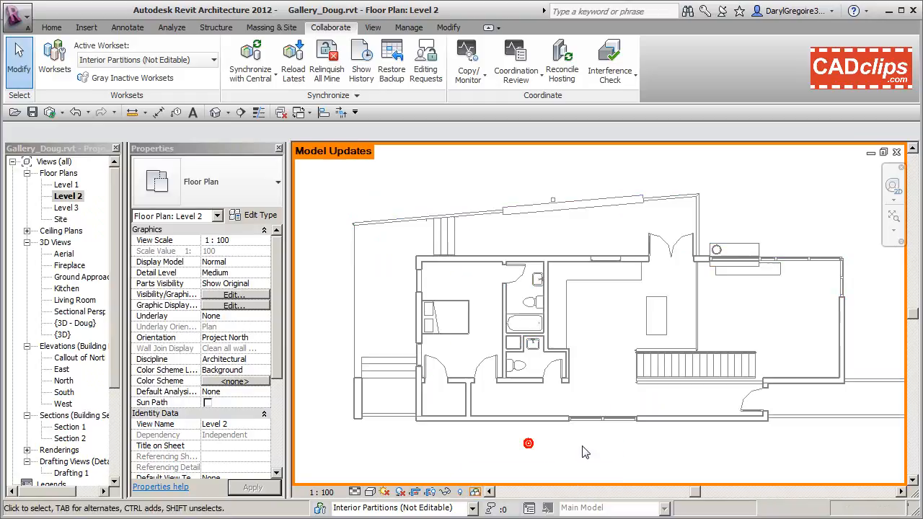
{"action": "left_click", "coordinate": [475, 491]}
{"action": "left_click", "coordinate": [528, 403]}
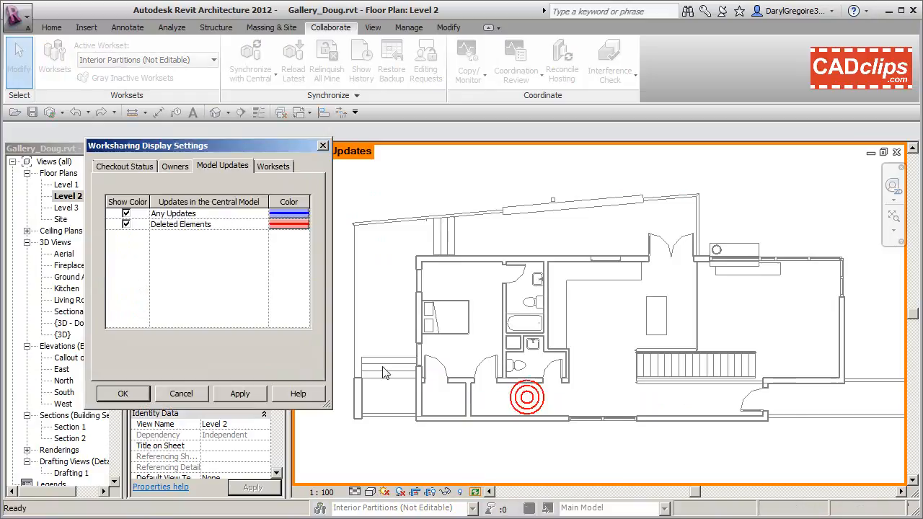
{"action": "left_click_drag", "start_coordinate": [249, 150], "coordinate": [215, 148]}
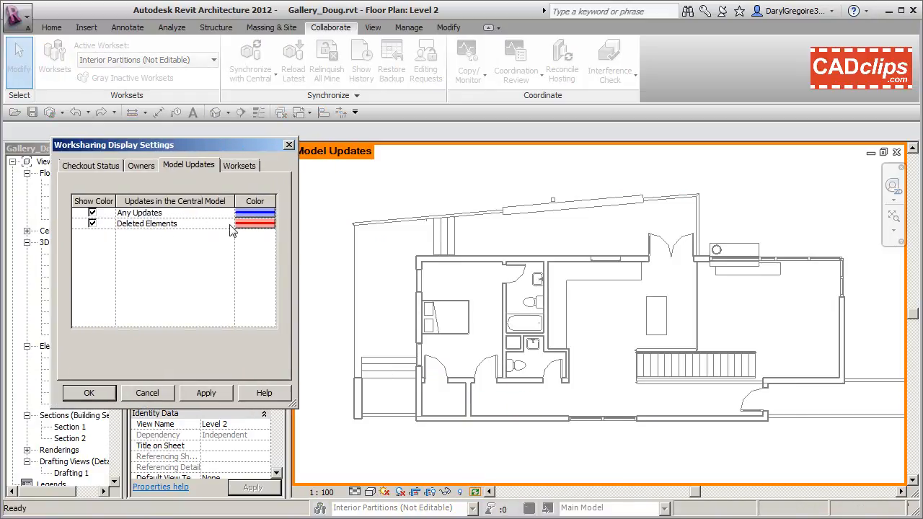
{"action": "left_click", "coordinate": [134, 400]}
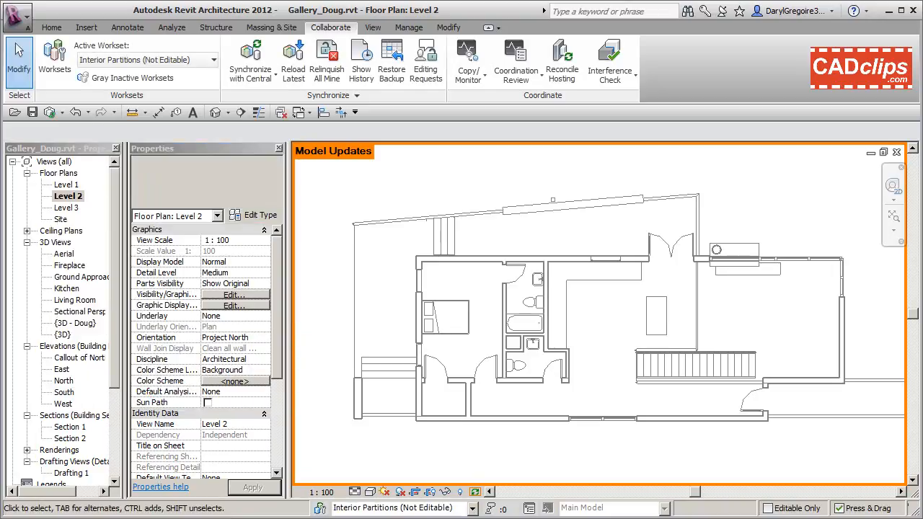
- Synchronize Gallery_Doug.rvt with the central model, relinquishing view worksets and borrowed elements and saving the local file
{"action": "left_click", "coordinate": [250, 57]}
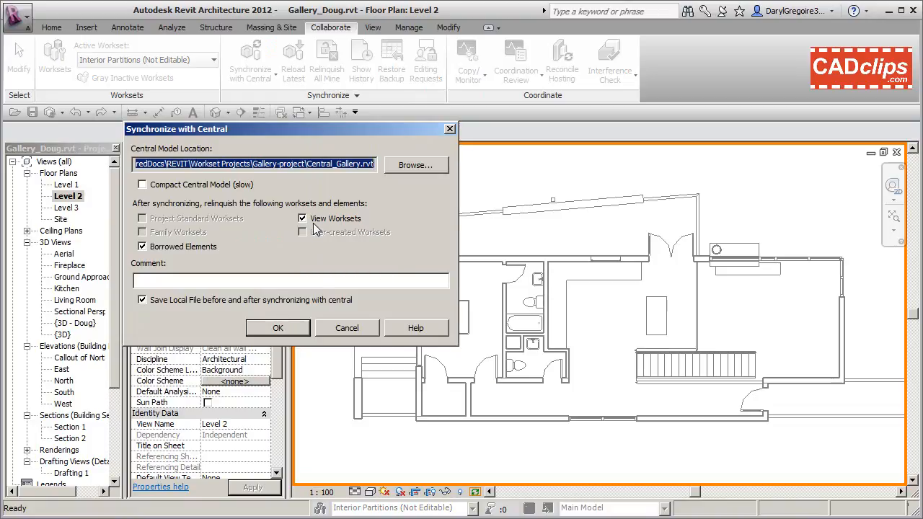
{"action": "left_click", "coordinate": [288, 329]}
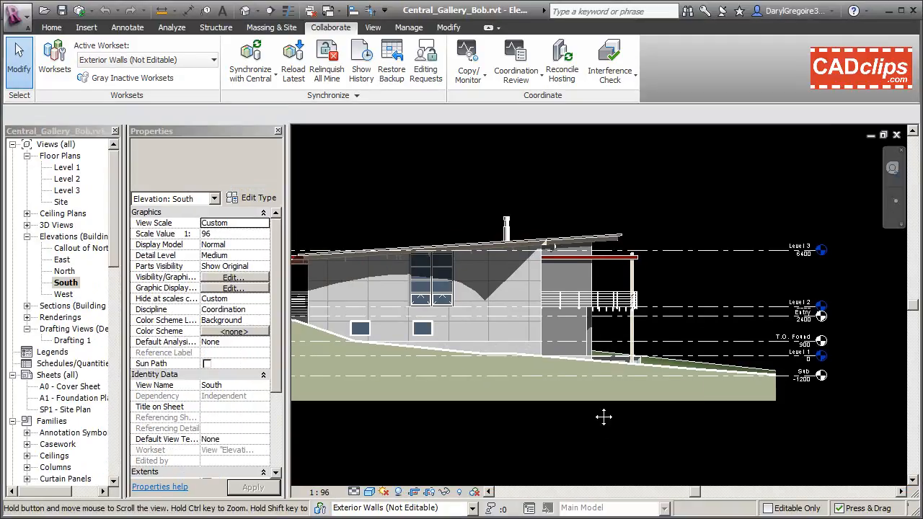
- Delete the double door from the Level 2 floor plan of Central_Gallery_Bob.rvt, and synchronize that file with the central model
{"action": "double_click", "coordinate": [65, 179]}
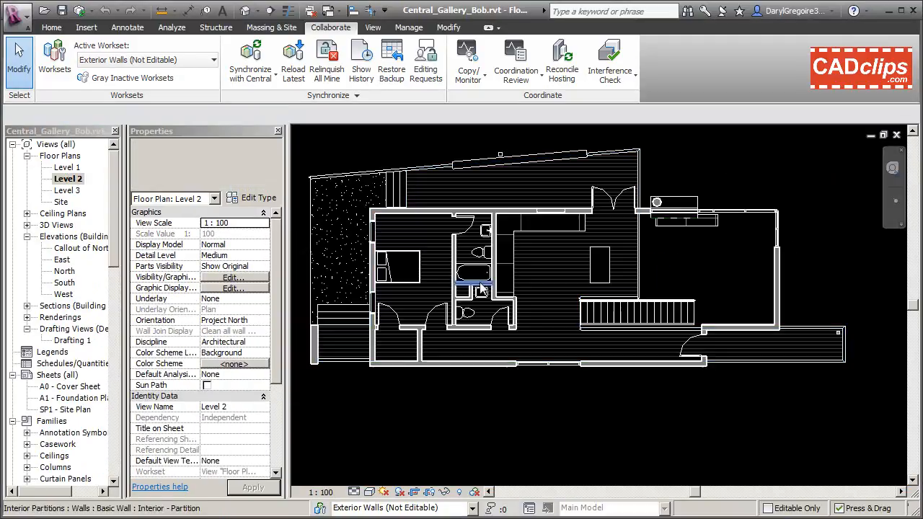
{"action": "middle_click_drag", "start_coordinate": [635, 301], "coordinate": [656, 312]}
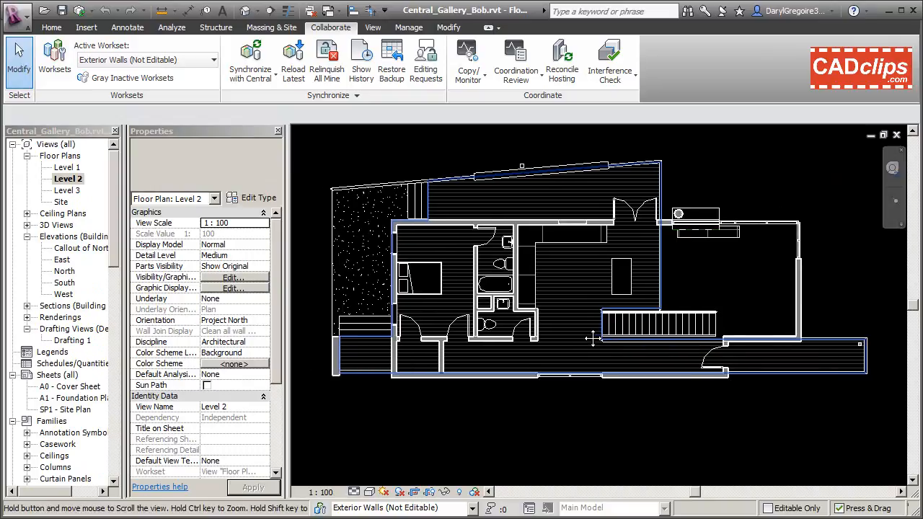
{"action": "scroll", "coordinate": [658, 274], "scroll_direction": "up", "scroll_amount": 3}
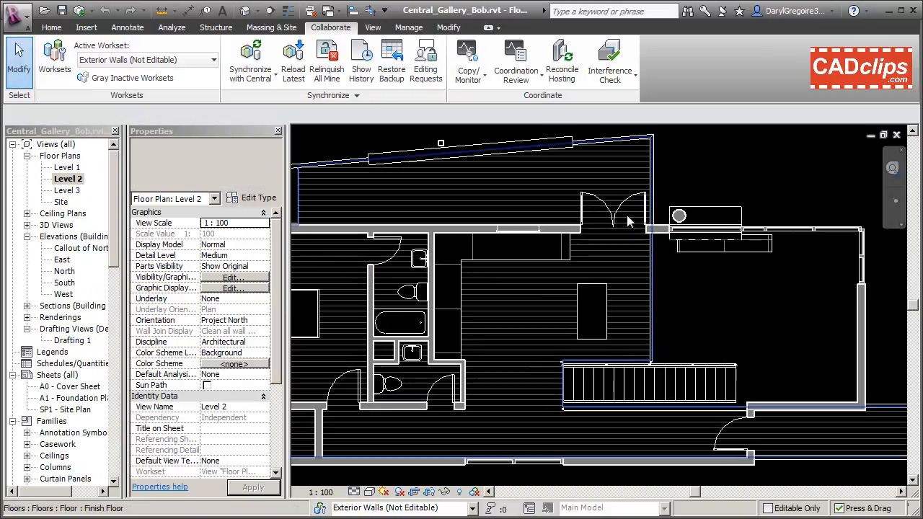
{"action": "left_click", "coordinate": [619, 216]}
{"action": "left_click", "coordinate": [678, 248]}
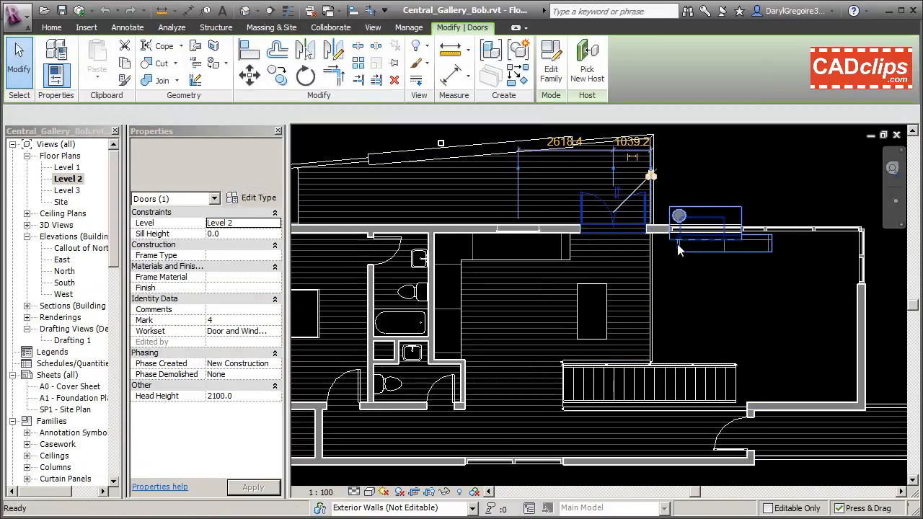
{"action": "key", "text": "Escape"}
{"action": "scroll", "coordinate": [675, 256], "scroll_direction": "down", "scroll_amount": 3}
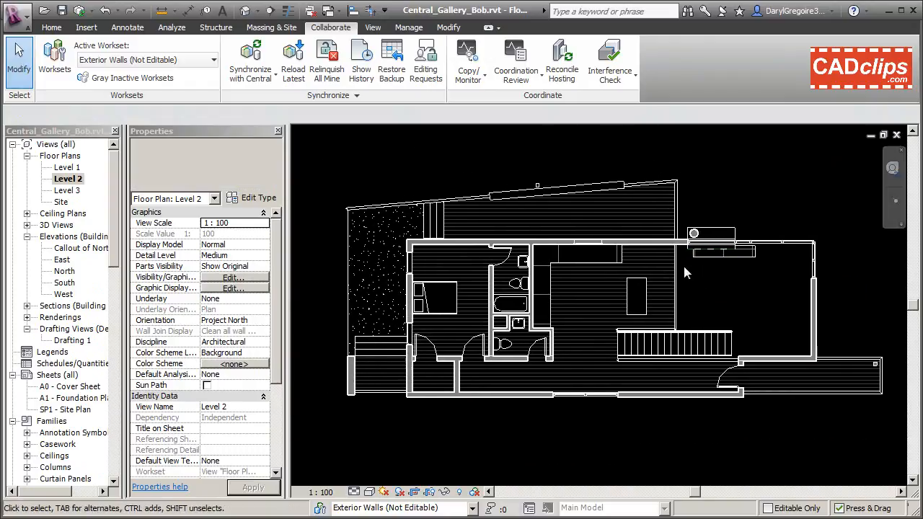
{"action": "left_click", "coordinate": [261, 69]}
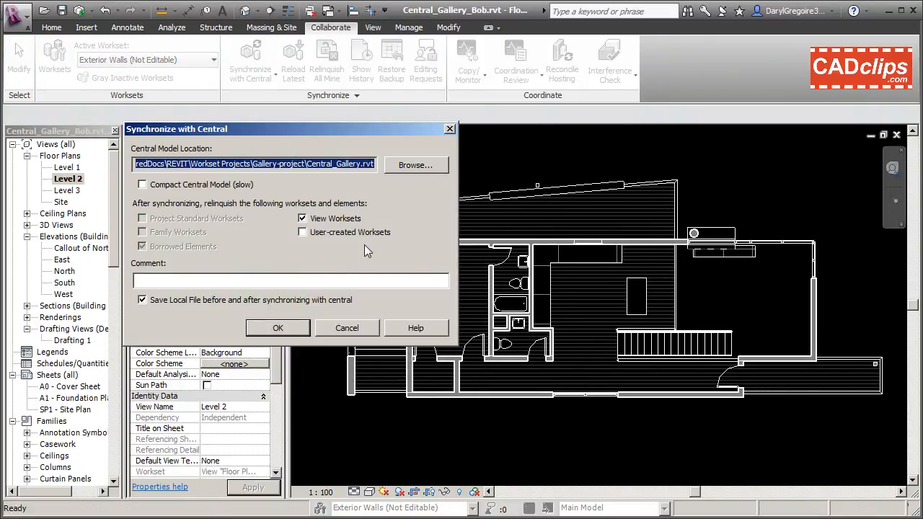
{"action": "left_click", "coordinate": [278, 328]}
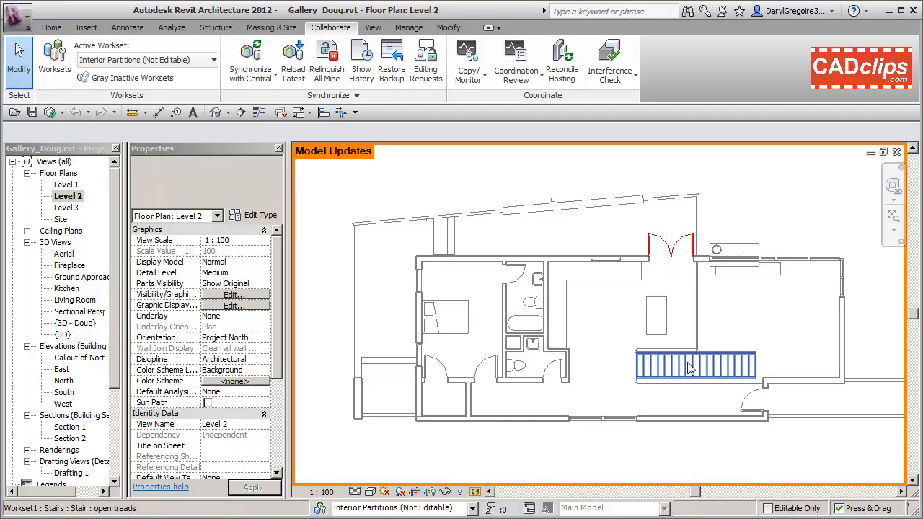
- Switch to Gallery_Doug.rvt and compare the door's color in the Level 2 plan with the Model Updates display settings
{"action": "left_click", "coordinate": [475, 492]}
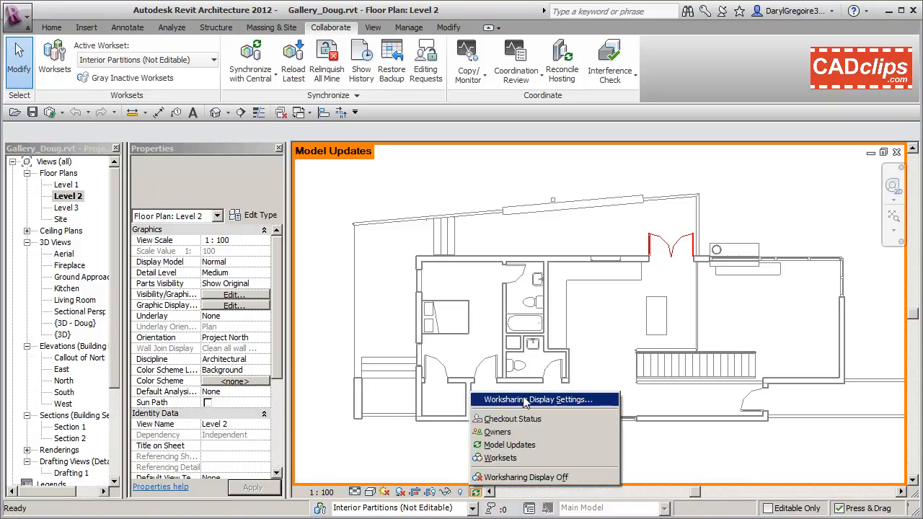
{"action": "left_click", "coordinate": [534, 400]}
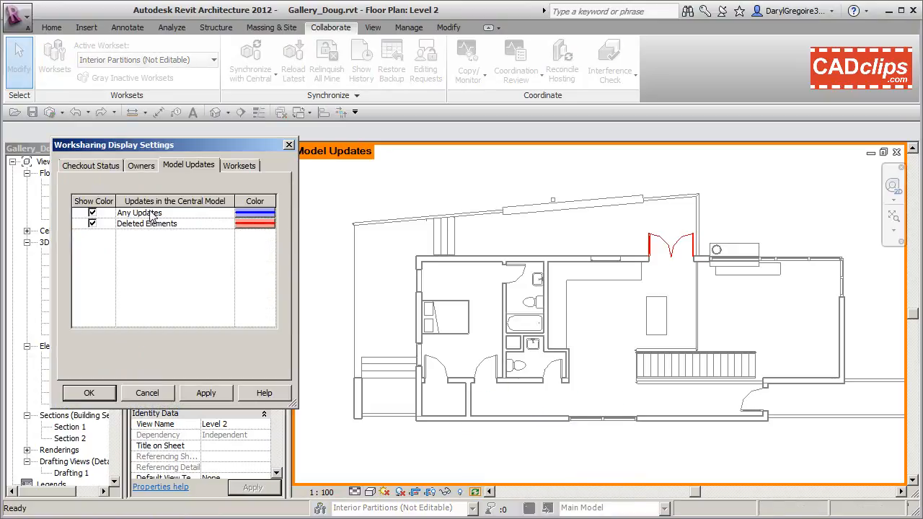
{"action": "left_click", "coordinate": [90, 392]}
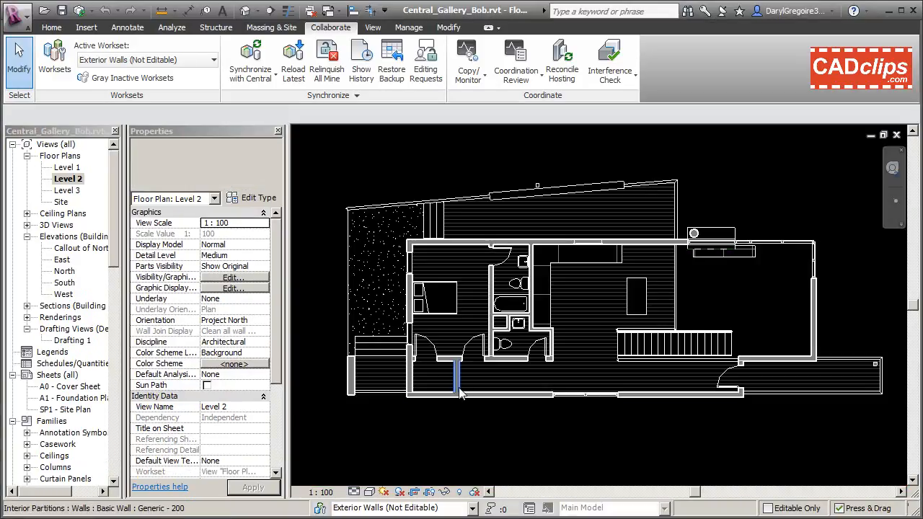
- In Central_Gallery_Bob.rvt, nudge the wall between bedroom and bathroom slightly left, and synchronize with central without relinquishing borrowed elements
{"action": "left_click", "coordinate": [491, 325]}
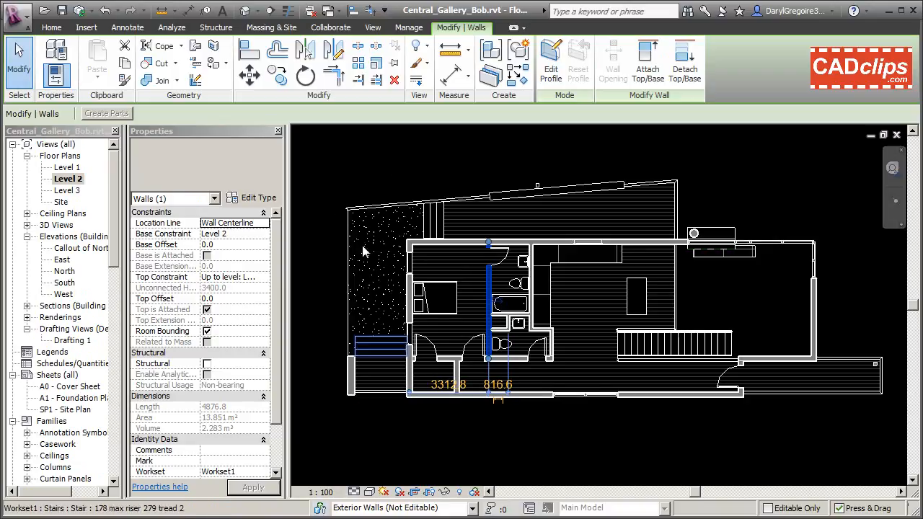
{"action": "key", "text": "Escape"}
{"action": "left_click", "coordinate": [331, 27]}
{"action": "left_click", "coordinate": [245, 52]}
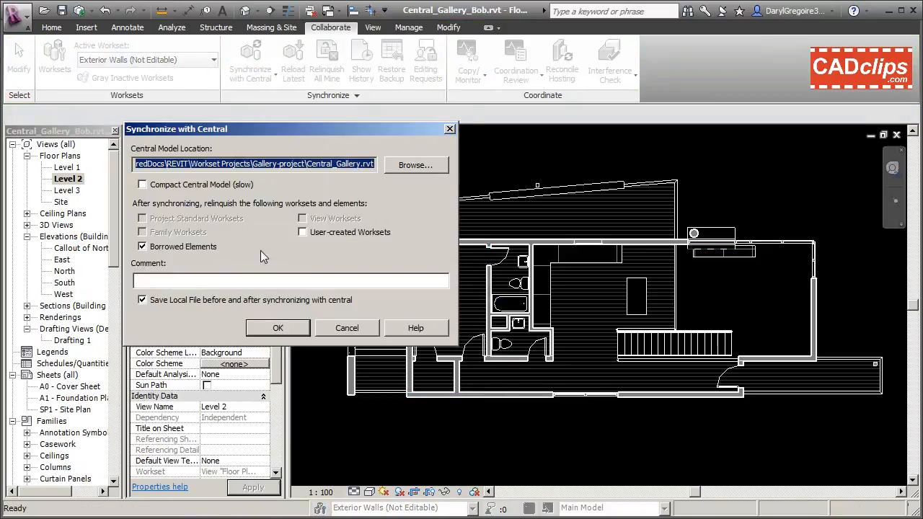
{"action": "left_click", "coordinate": [173, 247]}
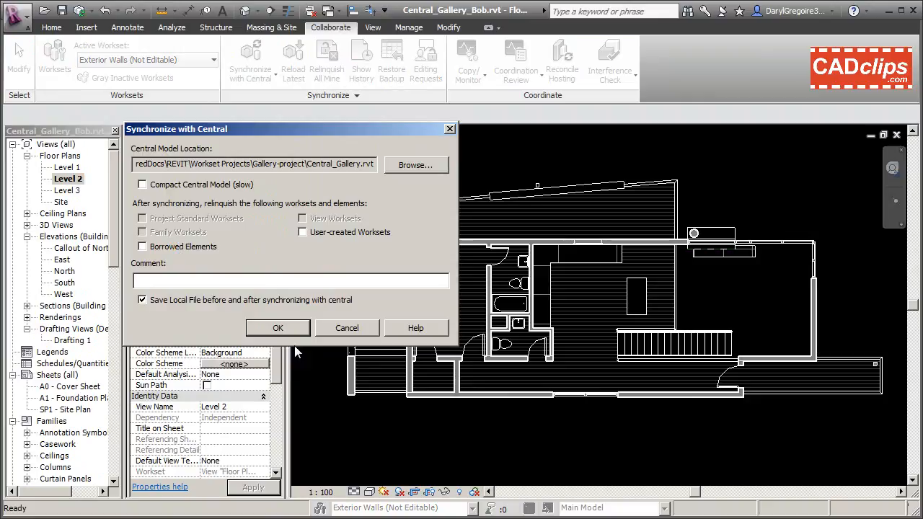
{"action": "left_click", "coordinate": [280, 329]}
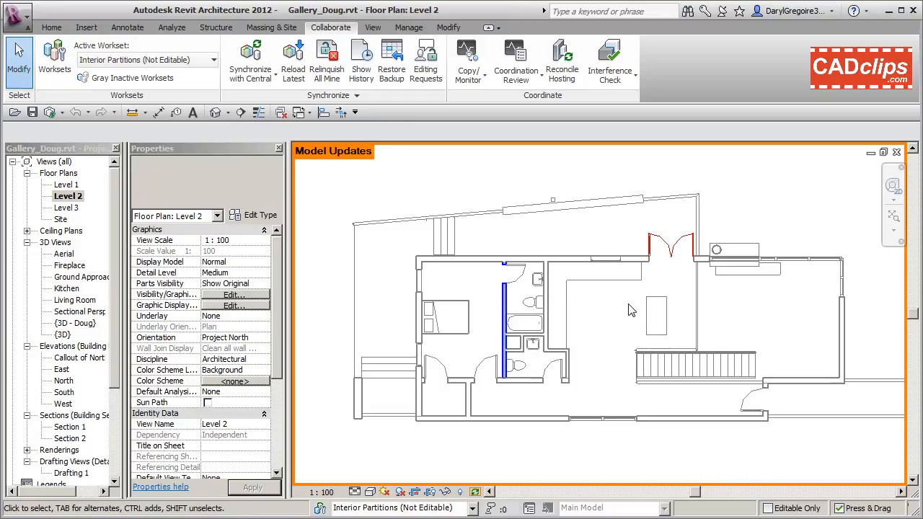
- In Gallery_Doug.rvt, reapply the Model Updates display to Level 2 and synchronize the file with the central model, saving the local file
{"action": "left_click", "coordinate": [475, 492]}
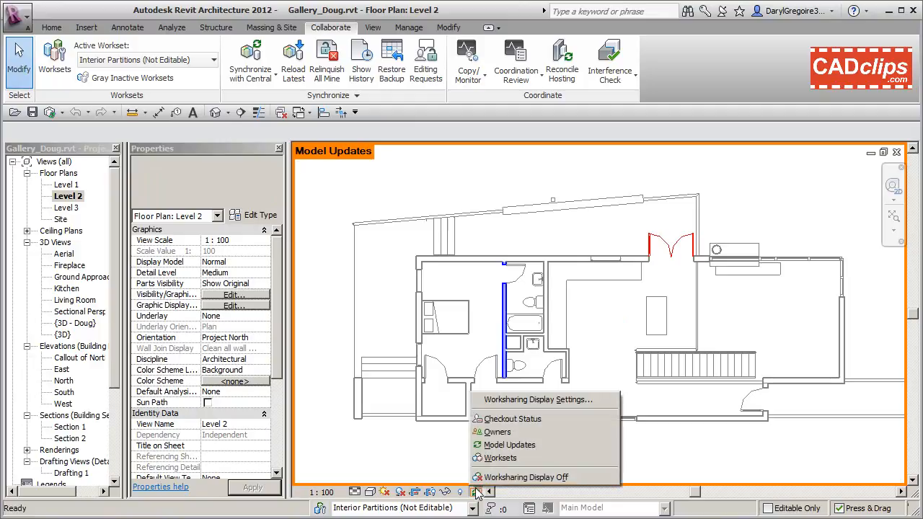
{"action": "left_click", "coordinate": [529, 445]}
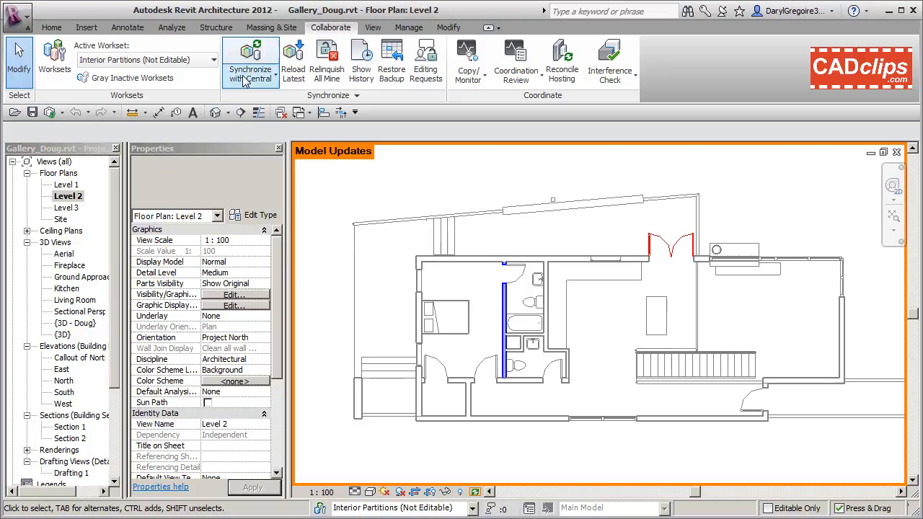
{"action": "left_click", "coordinate": [250, 54]}
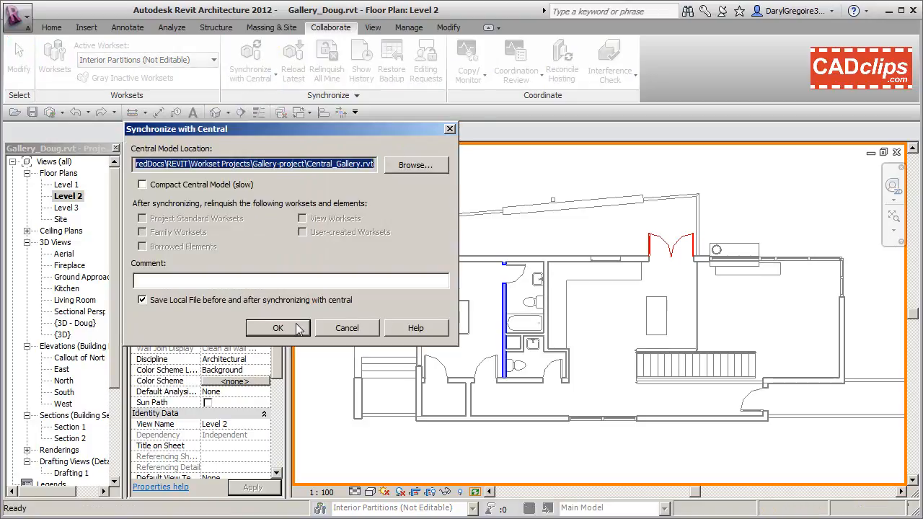
{"action": "left_click", "coordinate": [310, 328]}
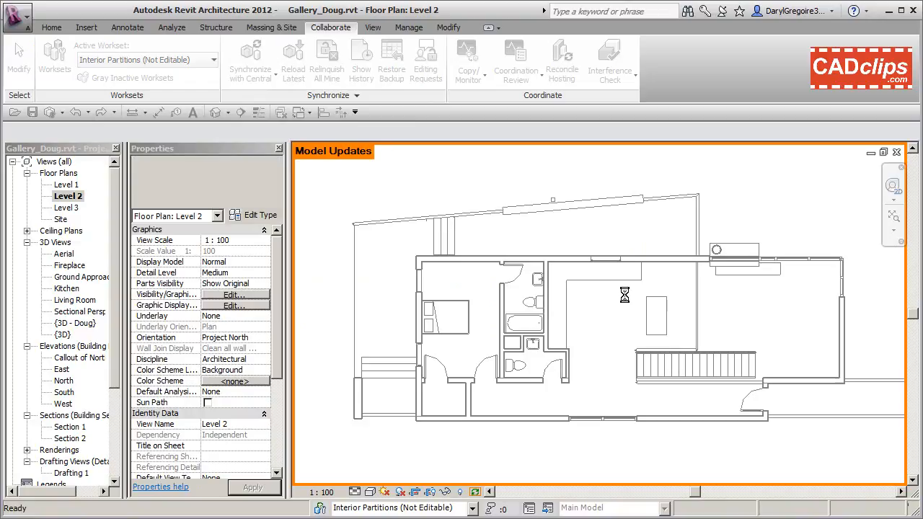
- Inspect the bedroom's left exterior wall, clear the selection, and refresh the Model Updates display of Level 2
{"action": "left_click", "coordinate": [418, 331]}
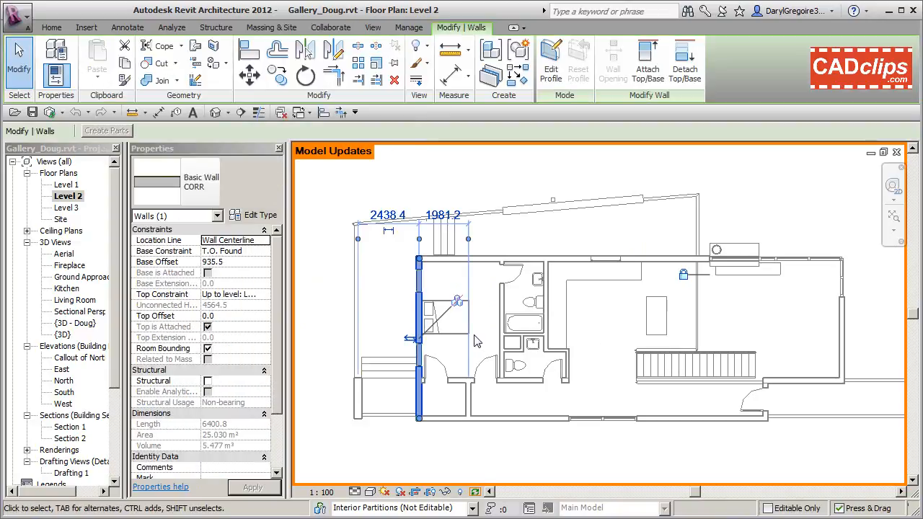
{"action": "left_click", "coordinate": [596, 334]}
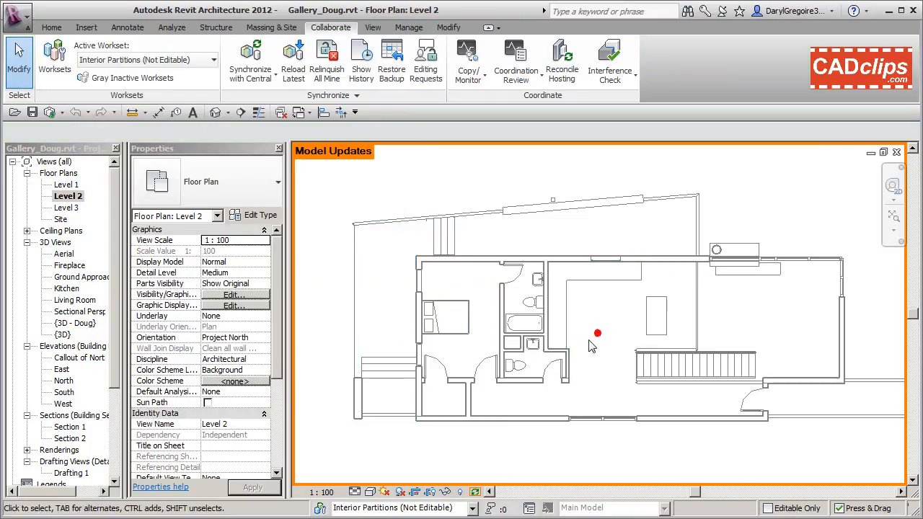
{"action": "left_click", "coordinate": [475, 493]}
{"action": "left_click", "coordinate": [512, 447]}
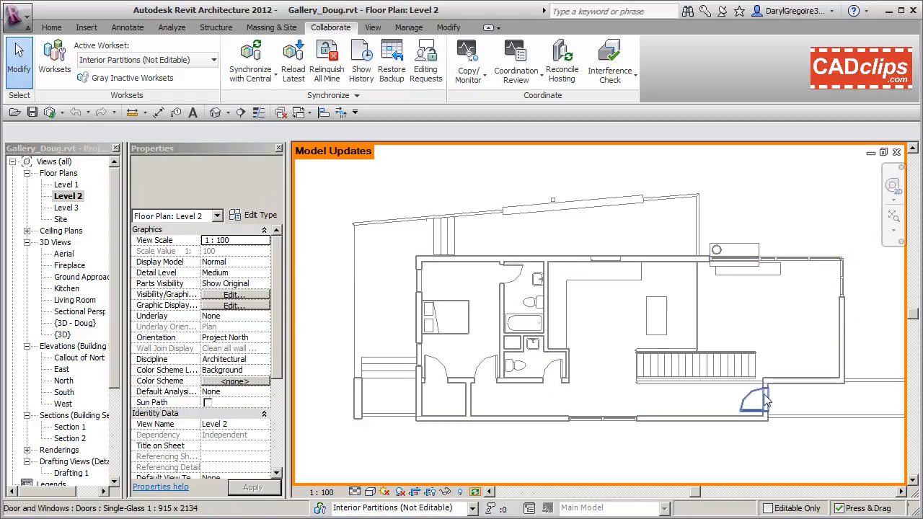
- Switch the Level 2 worksharing display to Owners and check each user's color in the Worksharing Display Settings
{"action": "left_click", "coordinate": [475, 491]}
{"action": "left_click", "coordinate": [497, 432]}
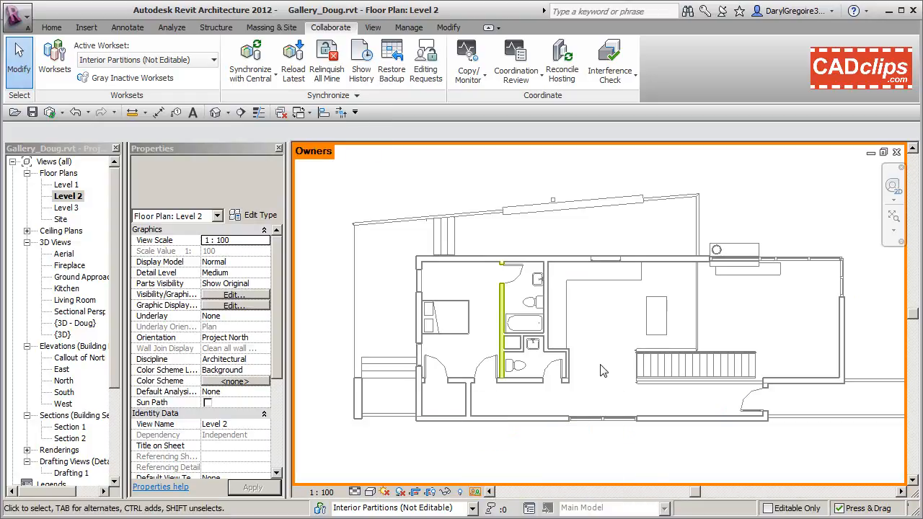
{"action": "left_click", "coordinate": [475, 492]}
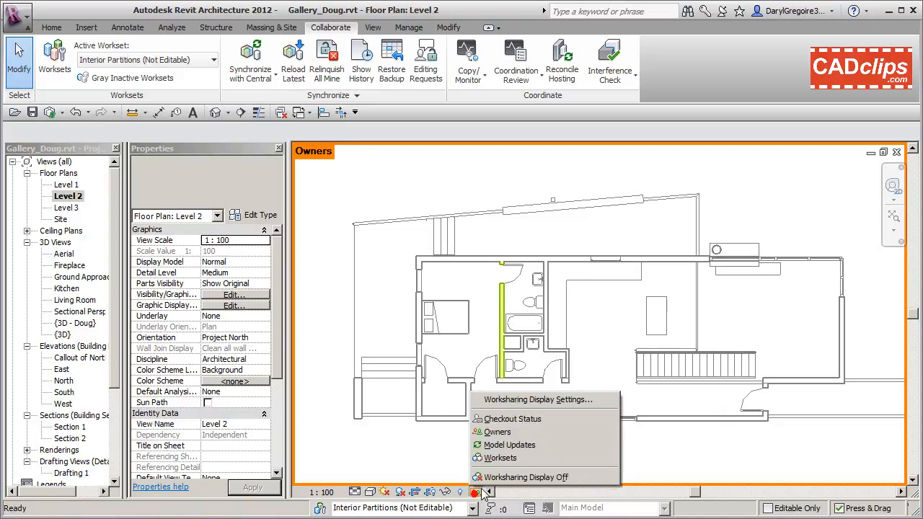
{"action": "left_click", "coordinate": [538, 399]}
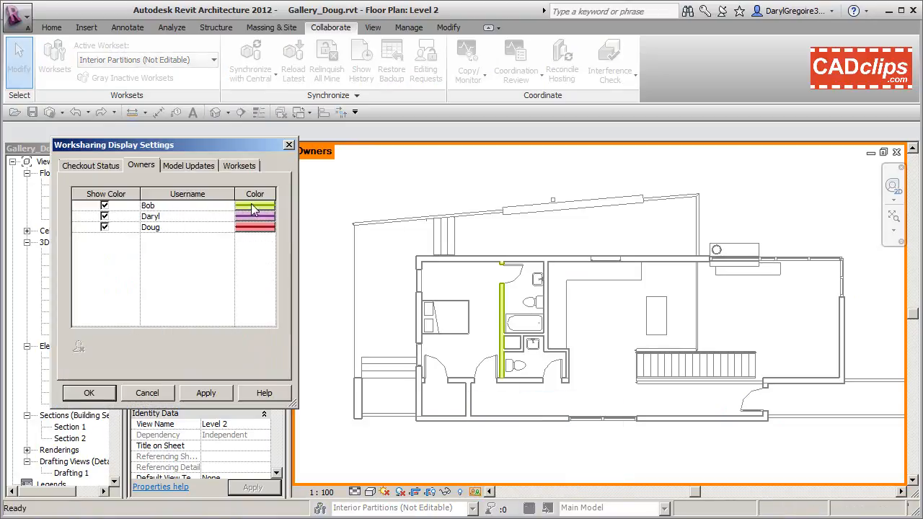
{"action": "left_click", "coordinate": [88, 393]}
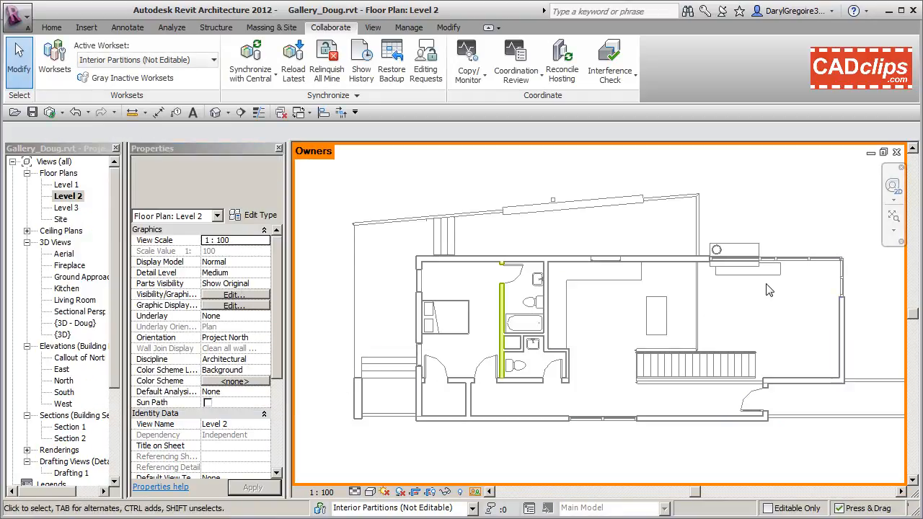
- Move the dining table slightly to the right and check the owner colors in the Worksharing Display Settings
{"action": "left_click_drag", "start_coordinate": [667, 306], "coordinate": [768, 331]}
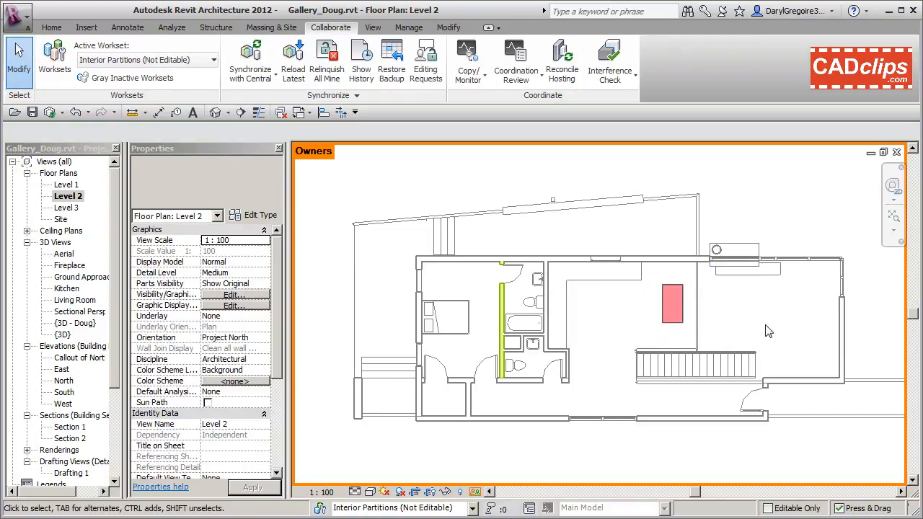
{"action": "left_click", "coordinate": [475, 492]}
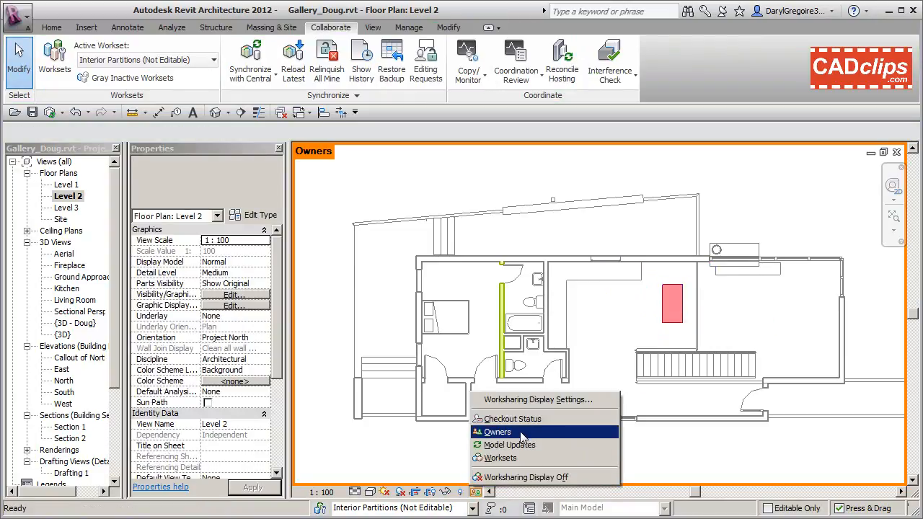
{"action": "left_click", "coordinate": [530, 401]}
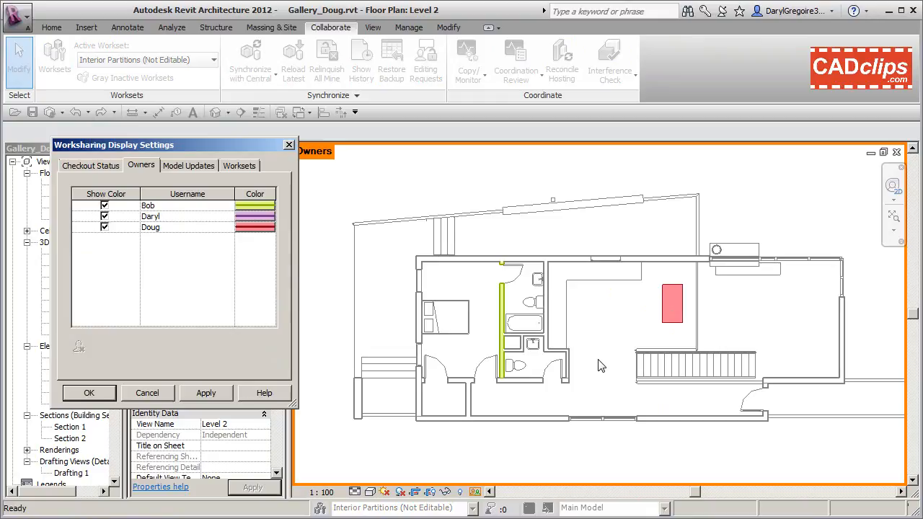
{"action": "left_click", "coordinate": [89, 393]}
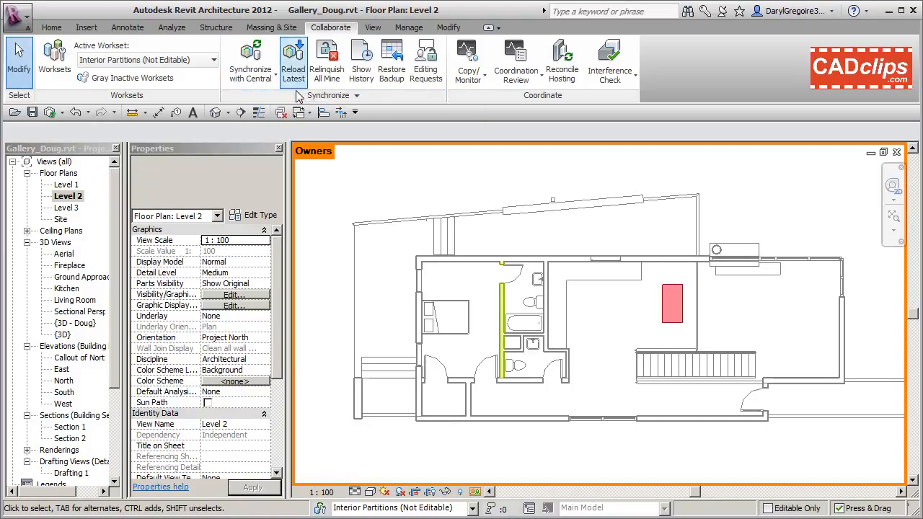
- Synchronize Gallery_Doug.rvt with the central model, relinquishing borrowed elements
{"action": "left_click", "coordinate": [250, 53]}
{"action": "left_click", "coordinate": [284, 329]}
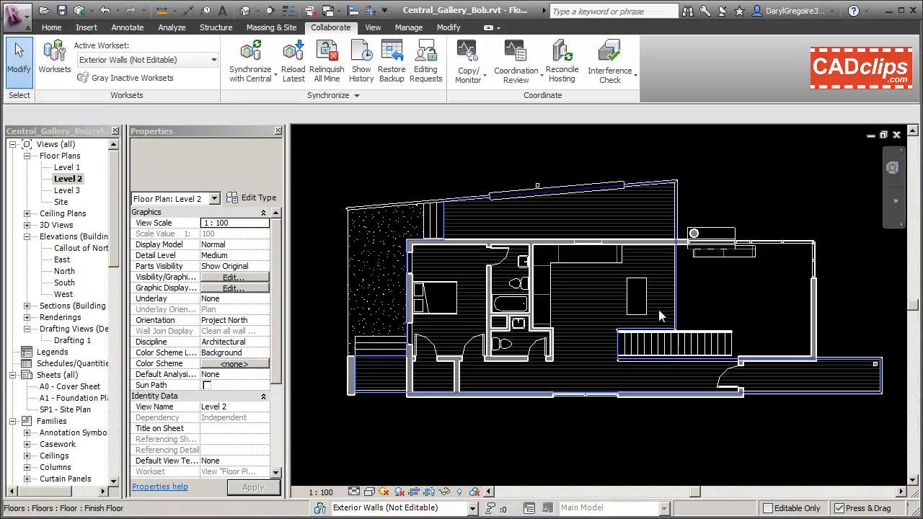
- In Central_Gallery_Bob.rvt, switch the Level 2 worksharing display to Owners and reopen the view to refresh it
{"action": "left_click", "coordinate": [474, 493]}
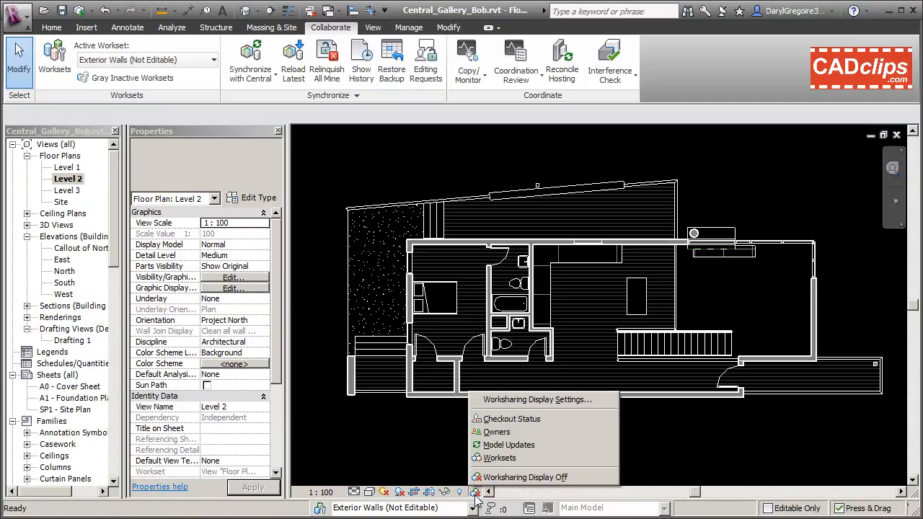
{"action": "left_click", "coordinate": [497, 432]}
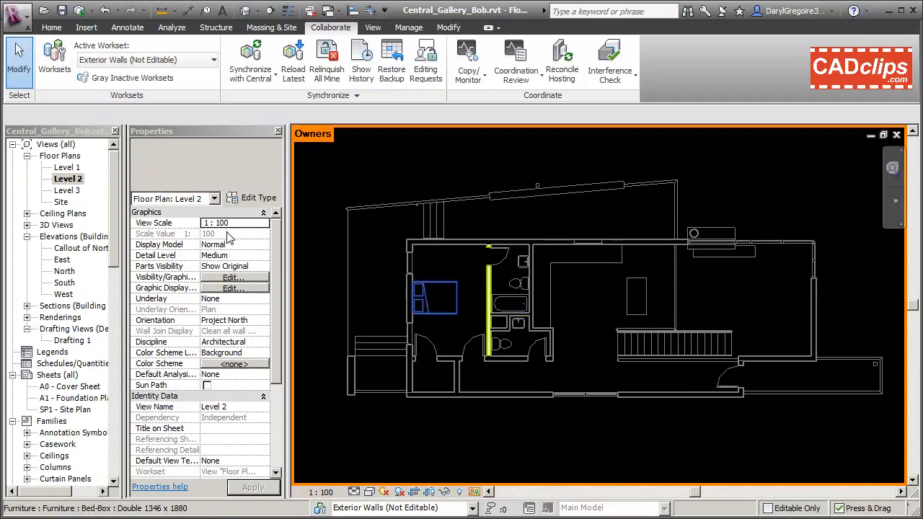
{"action": "double_click", "coordinate": [67, 168]}
{"action": "scroll", "coordinate": [632, 328], "scroll_direction": "down", "scroll_amount": 3}
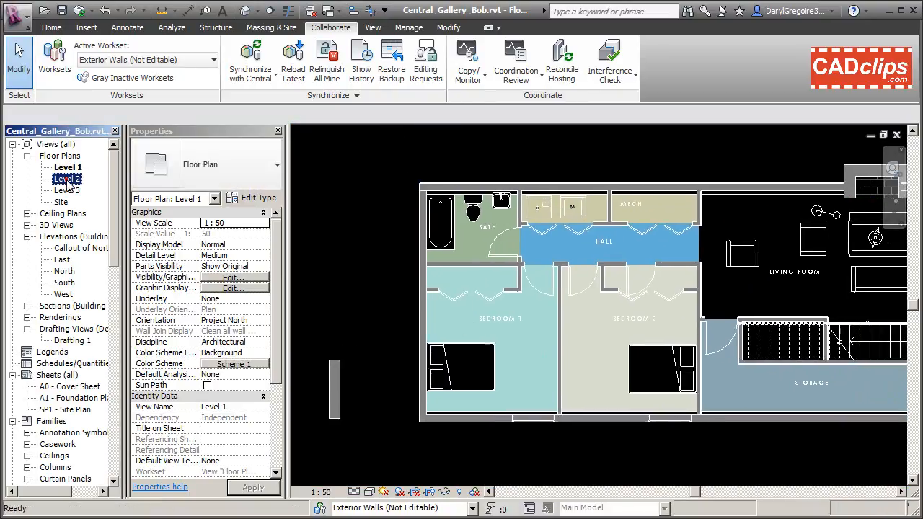
{"action": "double_click", "coordinate": [67, 180]}
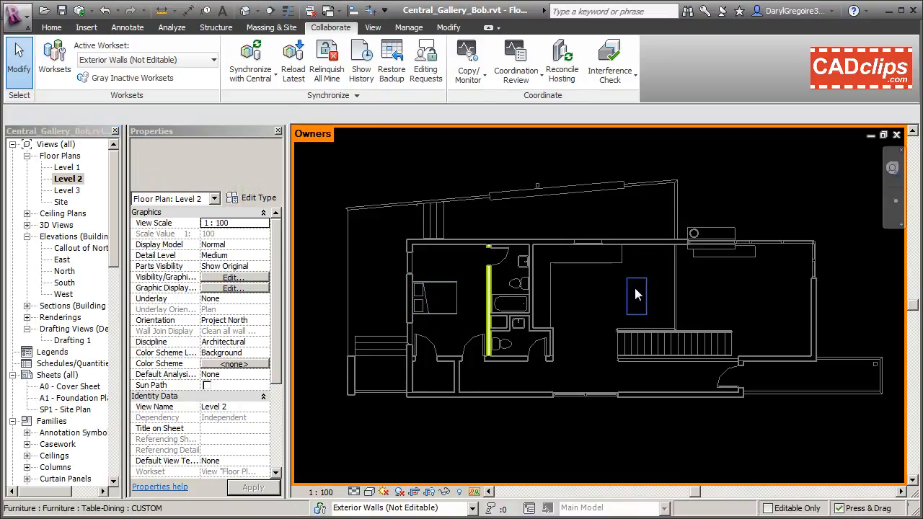
- Synchronize Central_Gallery_Bob.rvt with central without relinquishing borrowed elements, and reapply the Owners display to Level 2
{"action": "middle_click_drag", "start_coordinate": [702, 311], "coordinate": [682, 315]}
{"action": "left_click", "coordinate": [250, 56]}
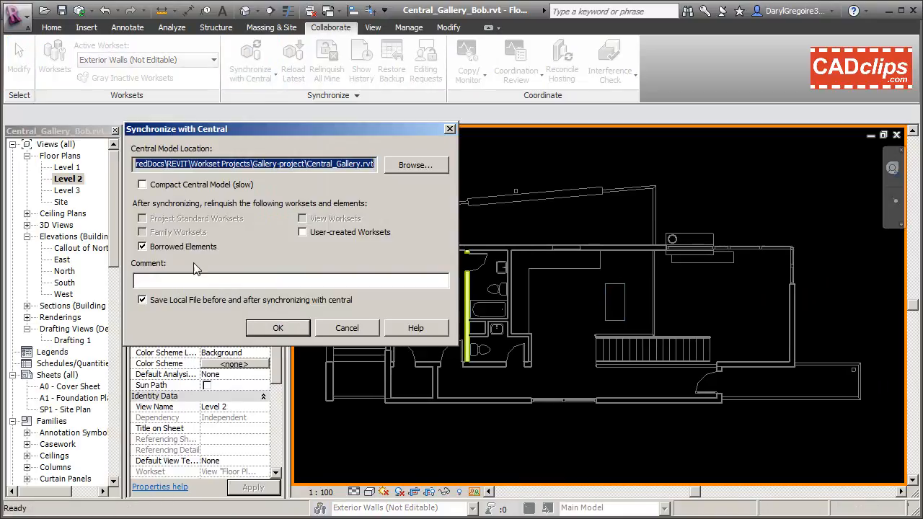
{"action": "left_click", "coordinate": [158, 245]}
{"action": "left_click", "coordinate": [277, 328]}
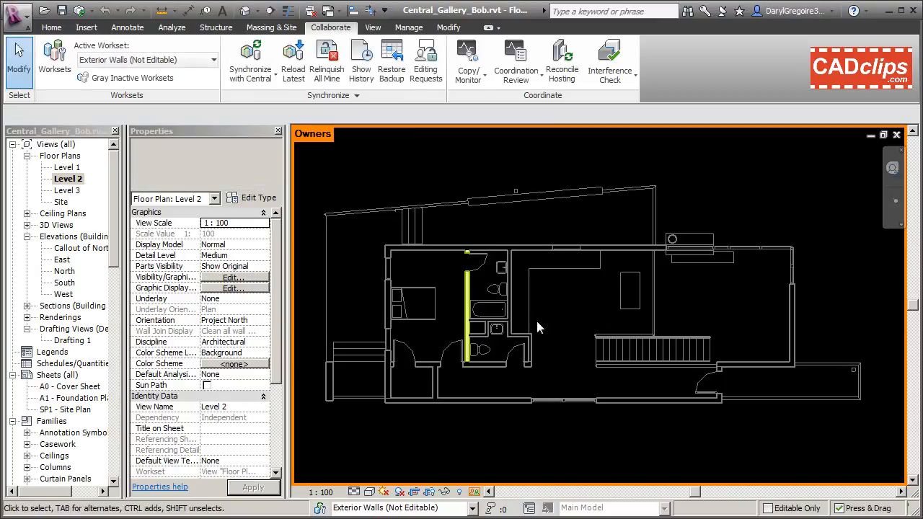
{"action": "left_click", "coordinate": [474, 491]}
{"action": "left_click", "coordinate": [496, 431]}
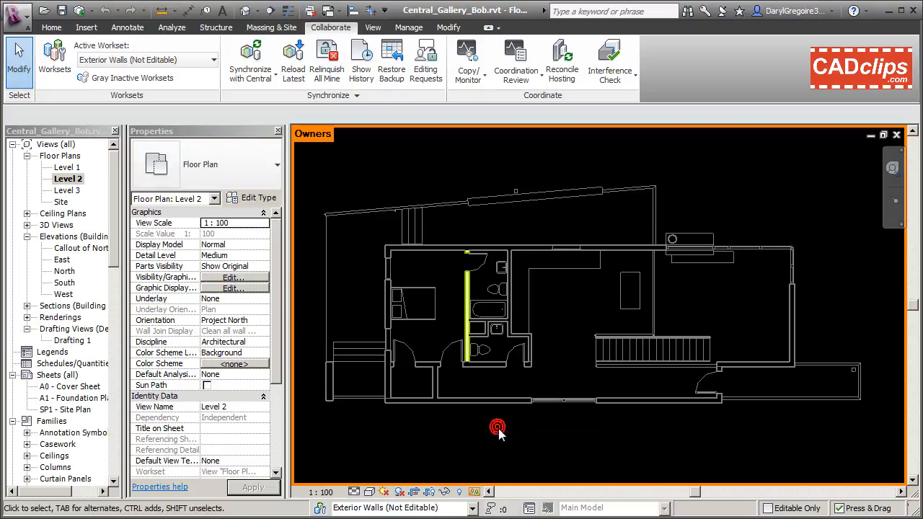
{"action": "mouse_move", "coordinate": [630, 290]}
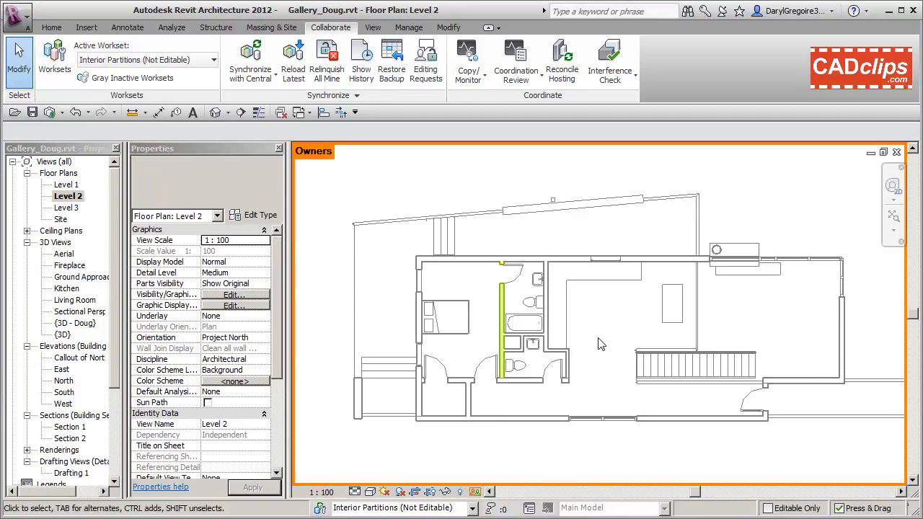
- In Gallery_Doug.rvt, move the dining table to the left and synchronize with central without relinquishing borrowed elements
{"action": "left_click", "coordinate": [675, 304]}
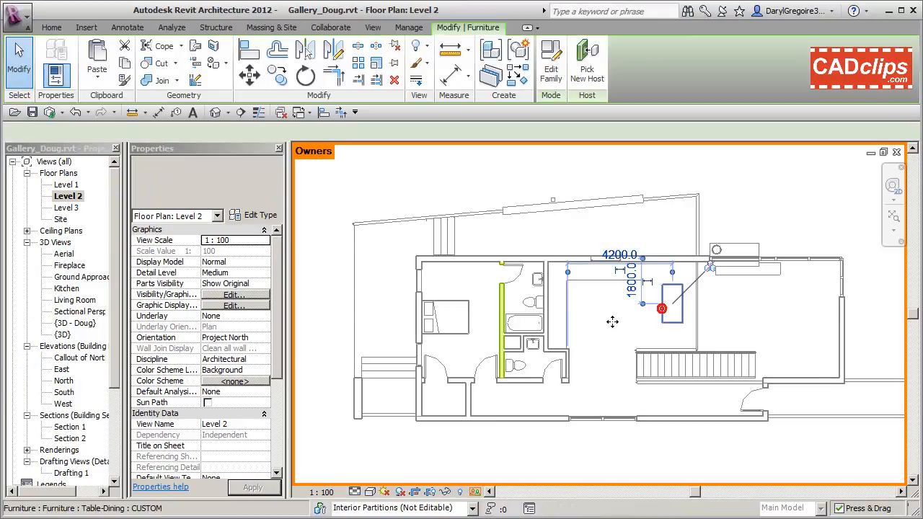
{"action": "left_click_drag", "start_coordinate": [677, 306], "coordinate": [609, 263]}
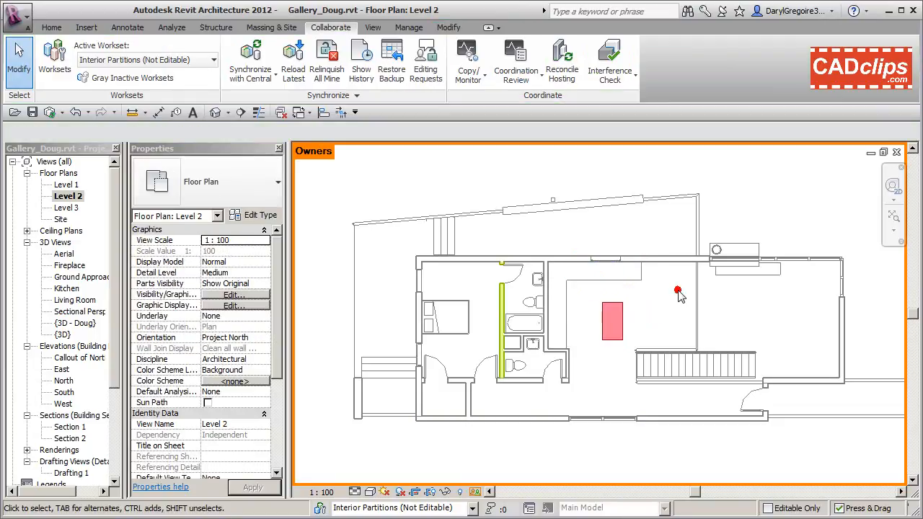
{"action": "left_click", "coordinate": [250, 58]}
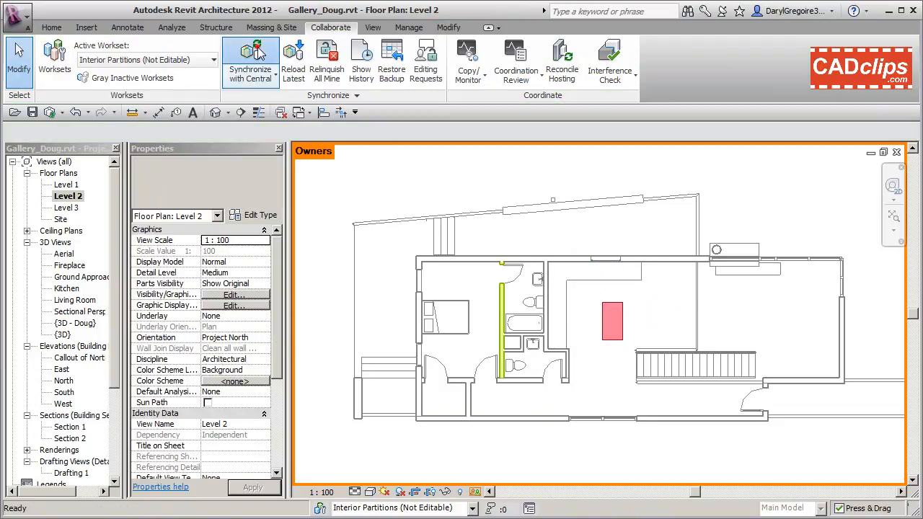
{"action": "left_click", "coordinate": [151, 248]}
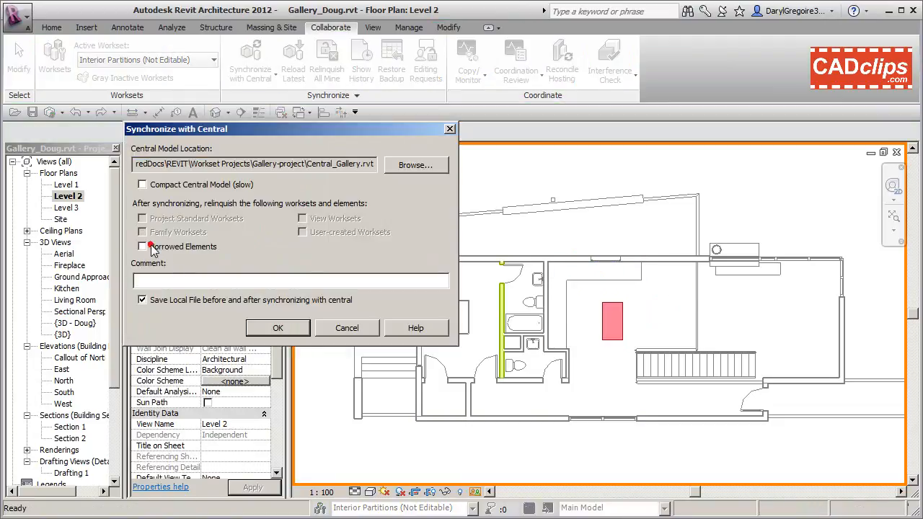
{"action": "left_click", "coordinate": [277, 326]}
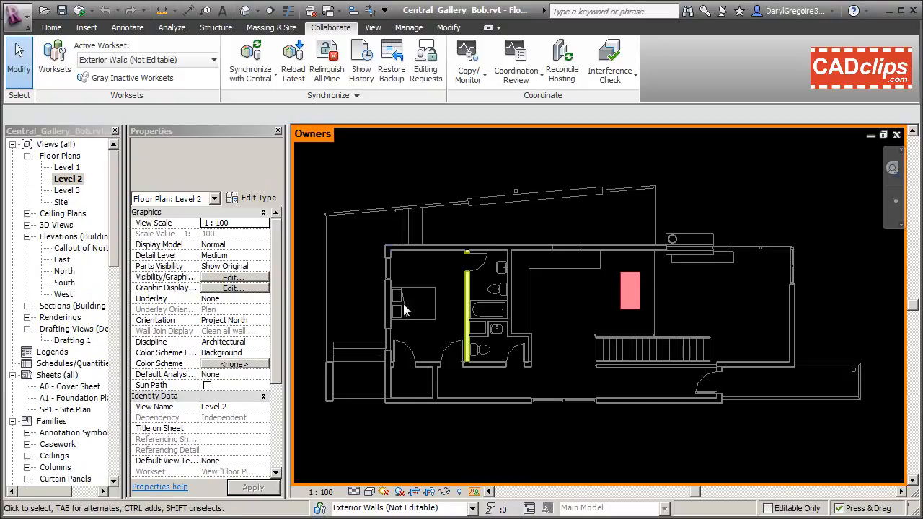
- In Central_Gallery_Bob.rvt, compare the dining table's color with the owner colors in the Worksharing Display Settings
{"action": "left_click", "coordinate": [474, 492]}
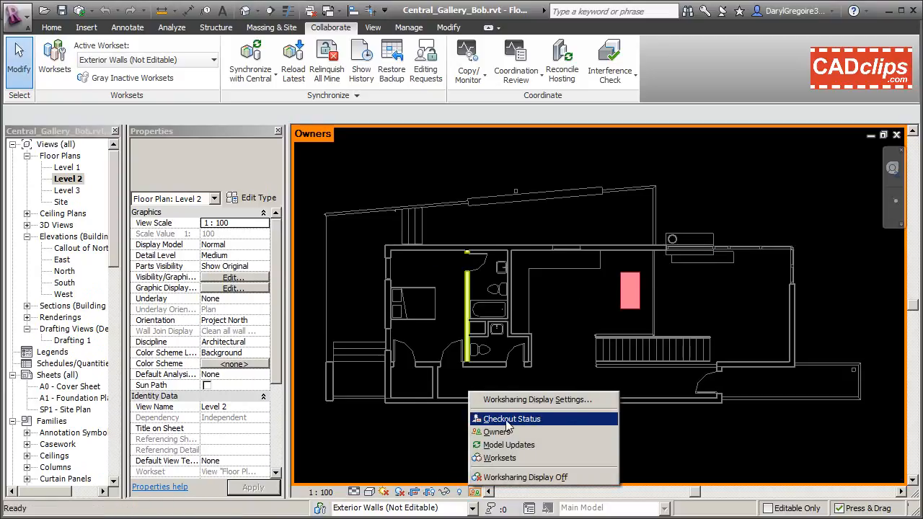
{"action": "left_click", "coordinate": [521, 400]}
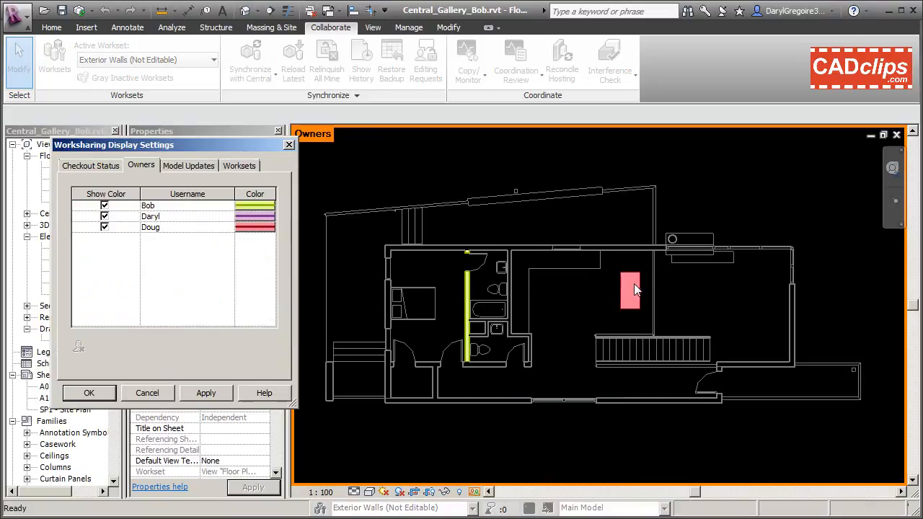
{"action": "left_click", "coordinate": [148, 392]}
- Inspect Level 2 in the Model Updates display along with its color settings, and return the view to Owners
{"action": "left_click", "coordinate": [475, 492]}
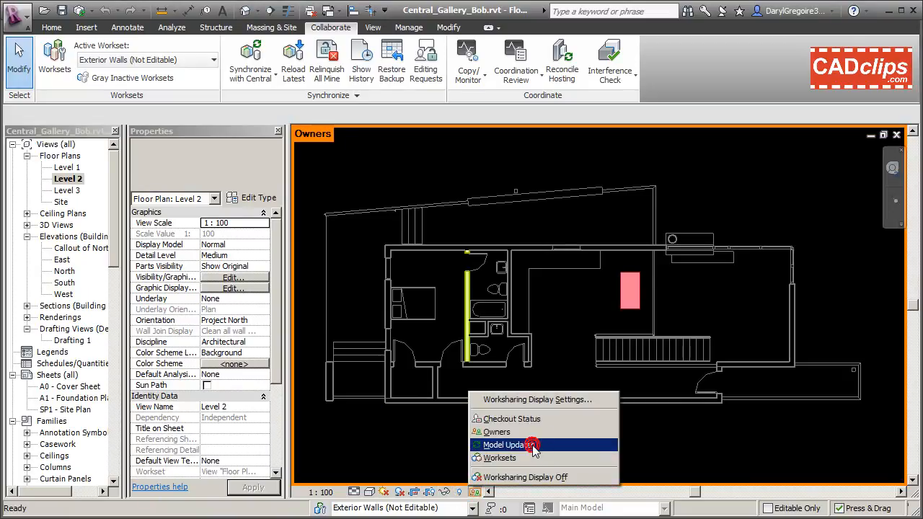
{"action": "left_click", "coordinate": [533, 445]}
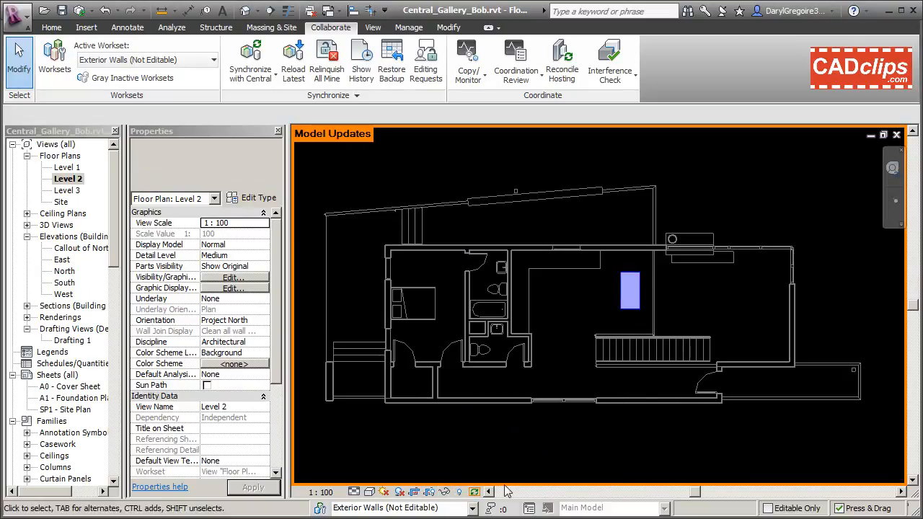
{"action": "left_click", "coordinate": [474, 492]}
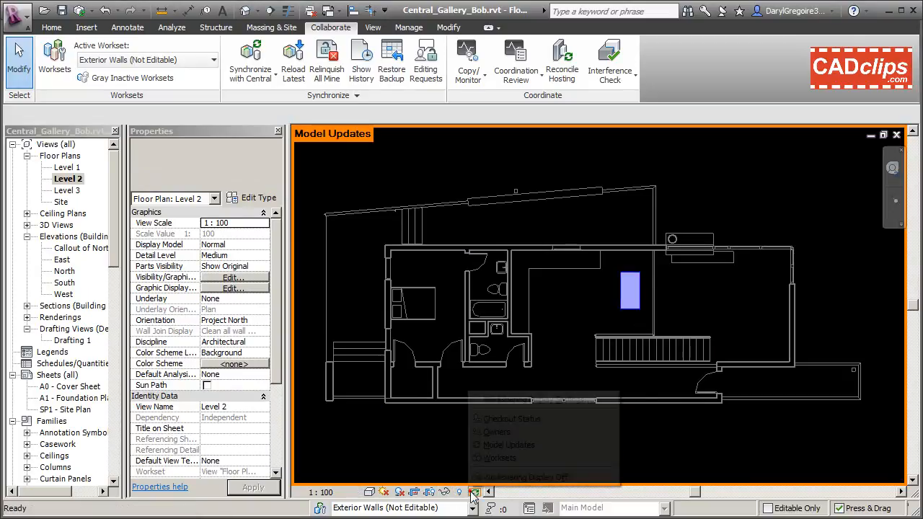
{"action": "left_click", "coordinate": [519, 399]}
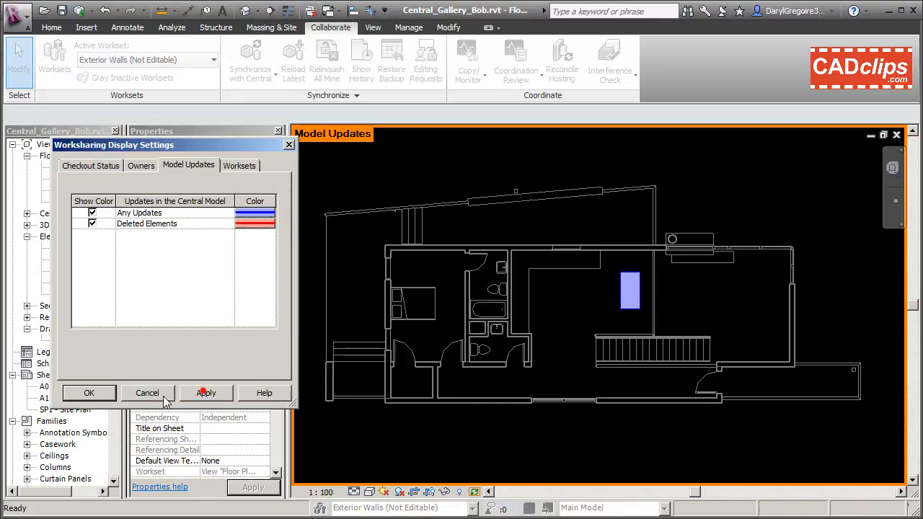
{"action": "left_click", "coordinate": [92, 389]}
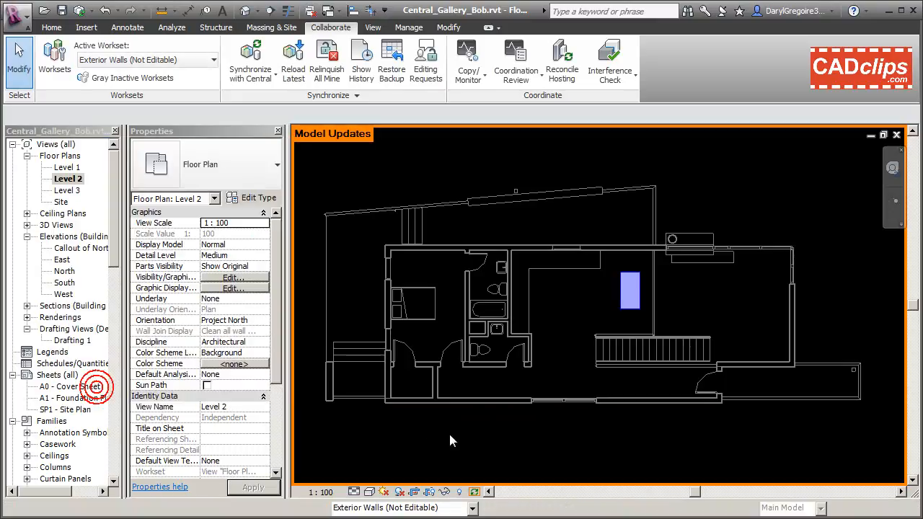
{"action": "left_click", "coordinate": [475, 491]}
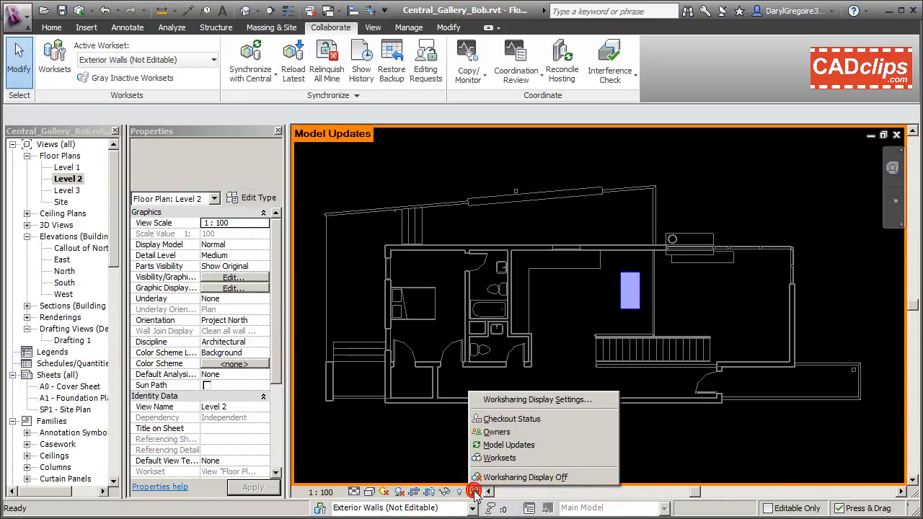
{"action": "left_click", "coordinate": [512, 433]}
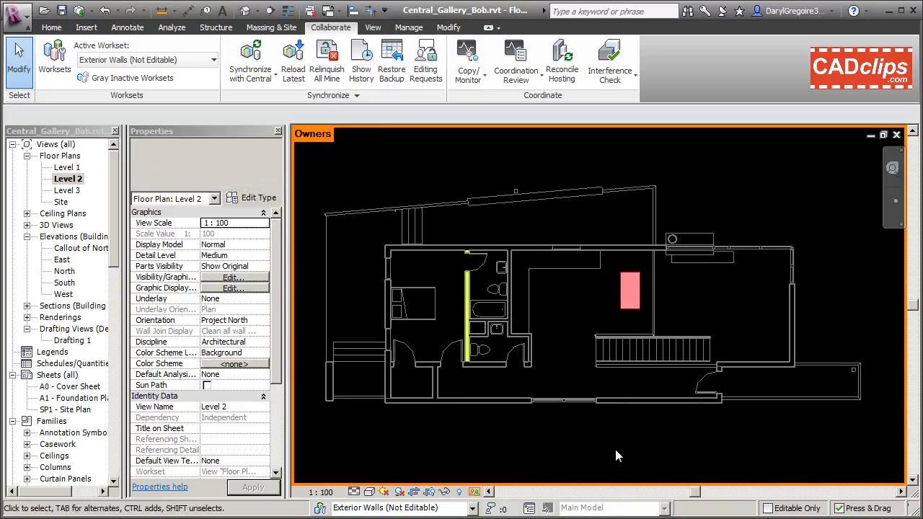
- Switch to Gallery_Doug.rvt and synchronize it with central, relinquishing borrowed elements and saving the local file
{"action": "left_click", "coordinate": [537, 518]}
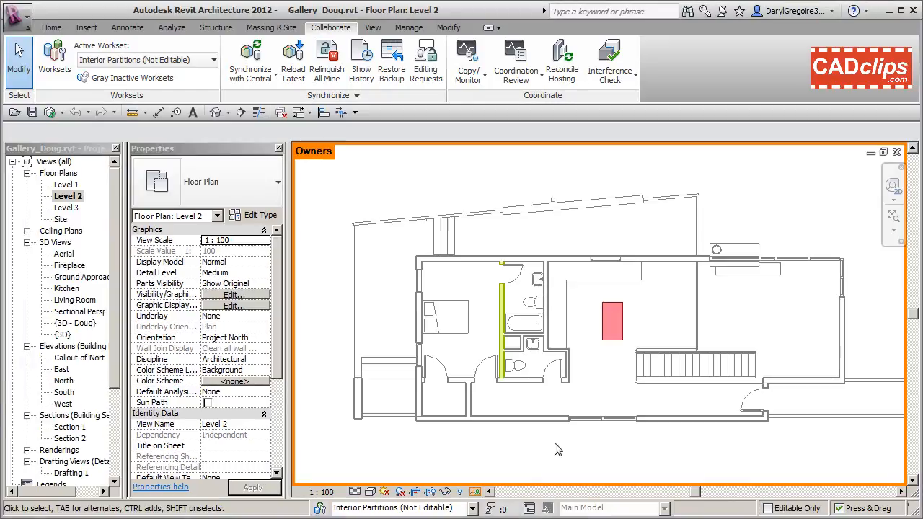
{"action": "left_click", "coordinate": [252, 58]}
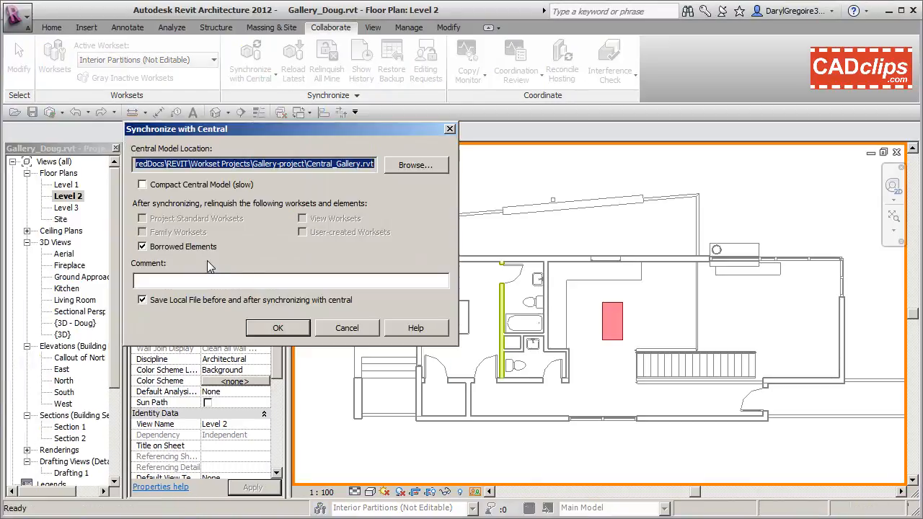
{"action": "left_click", "coordinate": [278, 330]}
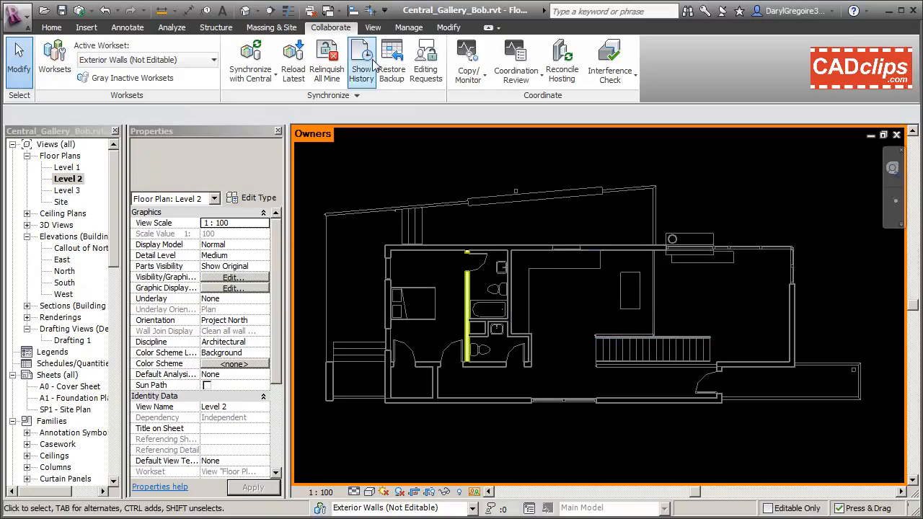
- In Central_Gallery_Bob.rvt, synchronize with the central model while keeping ownership of the borrowed elements
{"action": "left_click", "coordinate": [245, 52]}
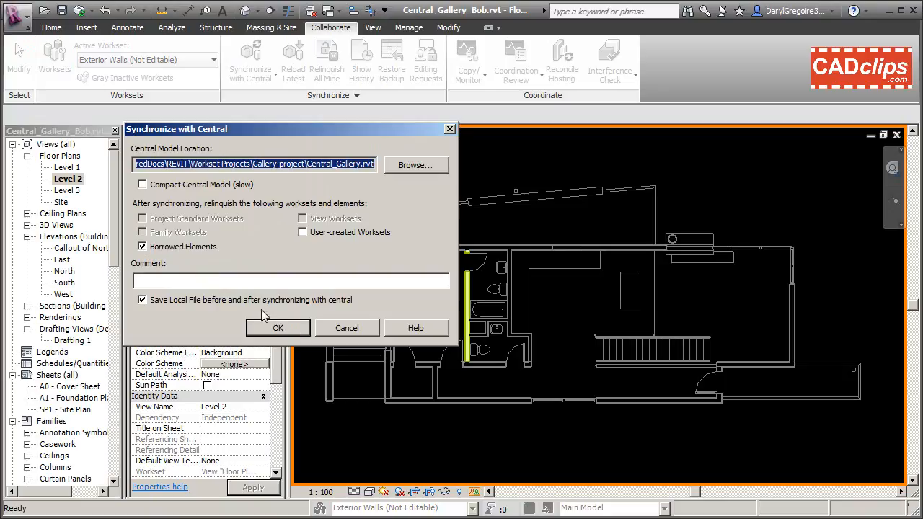
{"action": "left_click", "coordinate": [144, 247]}
{"action": "left_click", "coordinate": [277, 327]}
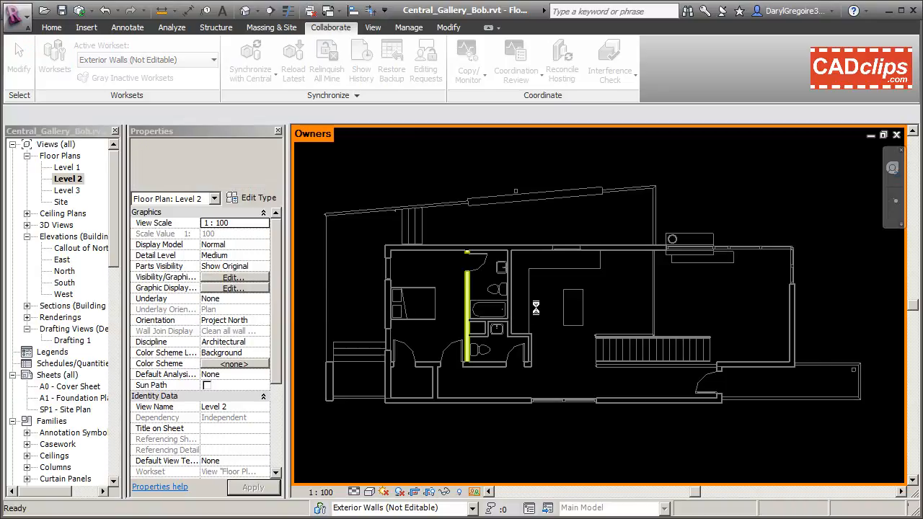
- Switch the Level 2 worksharing display to Checkout Status and examine its ownership colors in the Worksharing Display Settings
{"action": "left_click", "coordinate": [474, 492]}
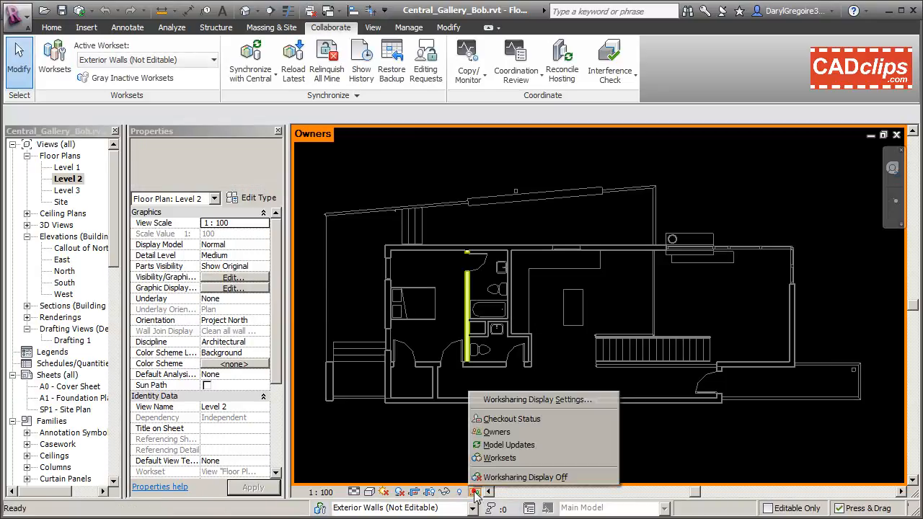
{"action": "left_click", "coordinate": [504, 419]}
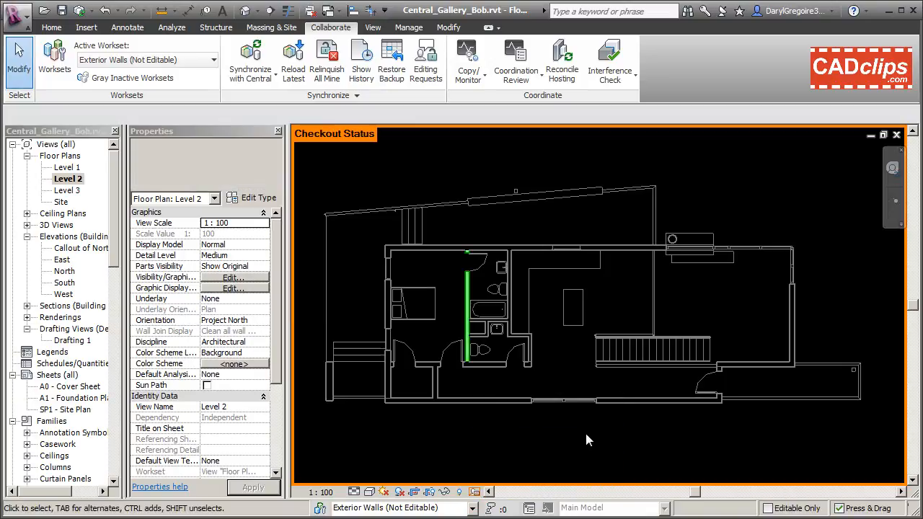
{"action": "left_click", "coordinate": [475, 492]}
{"action": "left_click", "coordinate": [531, 399]}
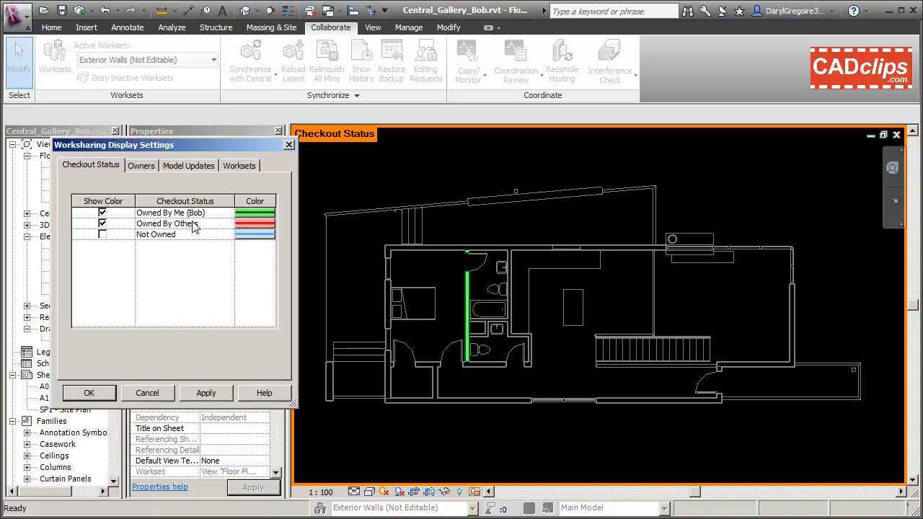
- Turn the Owned By Me checkout status color off and back on, applying each change, and accept the display settings
{"action": "left_click", "coordinate": [102, 213]}
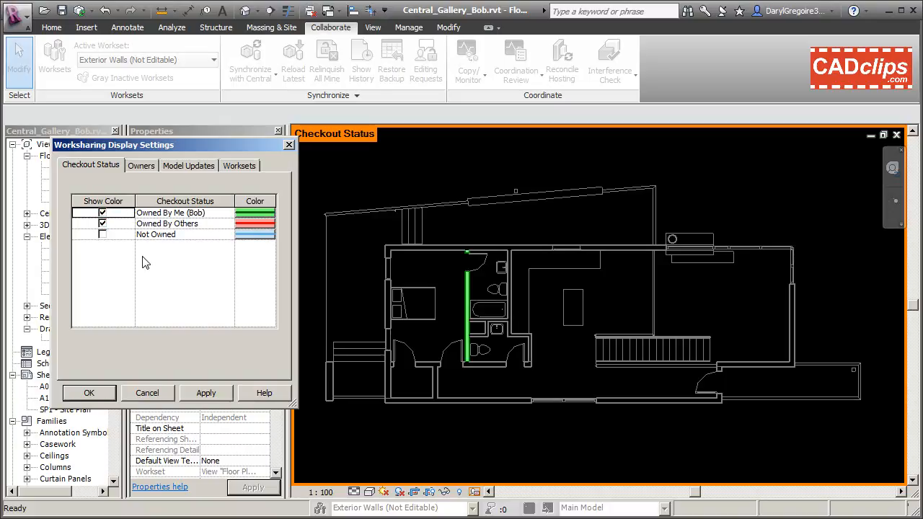
{"action": "left_click", "coordinate": [103, 213]}
{"action": "left_click", "coordinate": [206, 393]}
{"action": "left_click", "coordinate": [104, 213]}
{"action": "left_click", "coordinate": [205, 393]}
{"action": "left_click", "coordinate": [96, 394]}
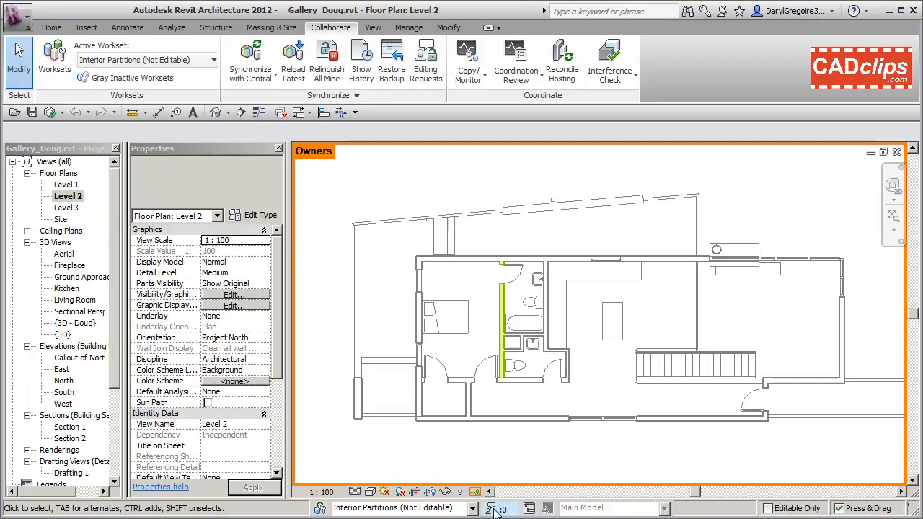
- In Gallery_Doug.rvt, make the Railings workset editable and synchronize with central without relinquishing user-created worksets, saving the local file
{"action": "left_click", "coordinate": [320, 507]}
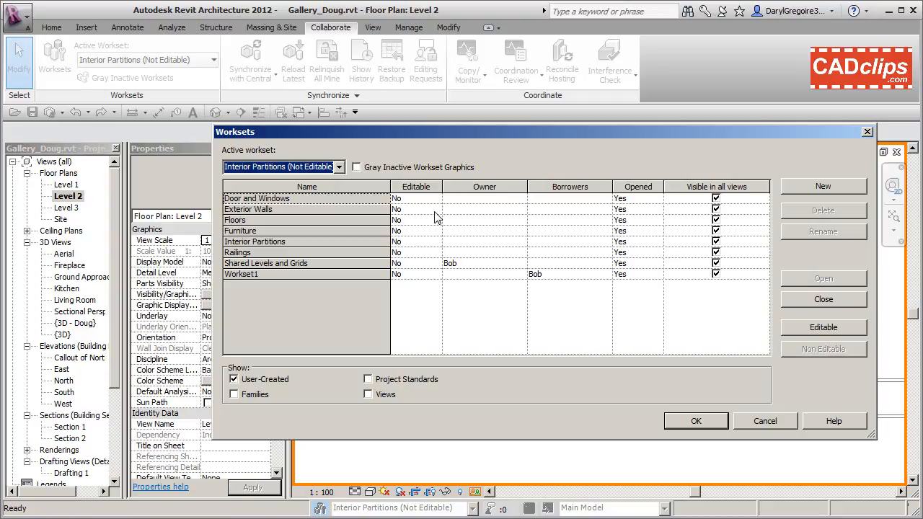
{"action": "left_click", "coordinate": [432, 252]}
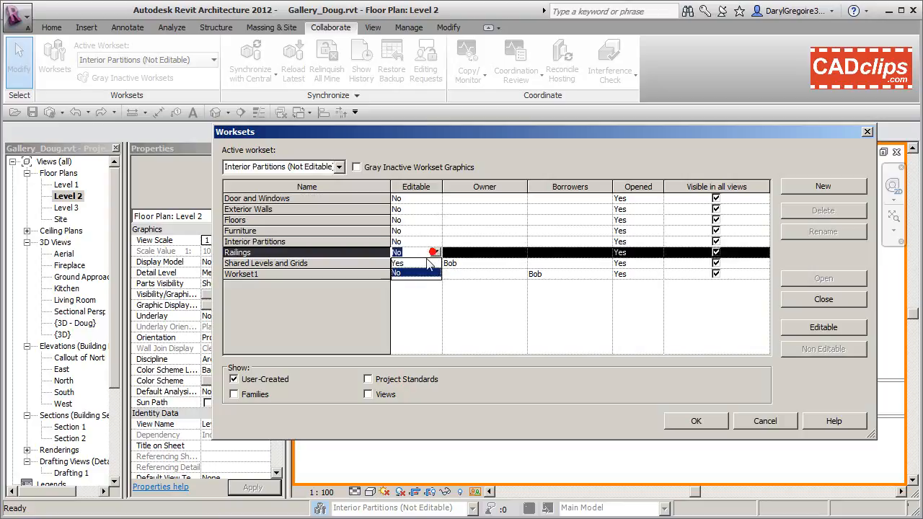
{"action": "left_click", "coordinate": [696, 423]}
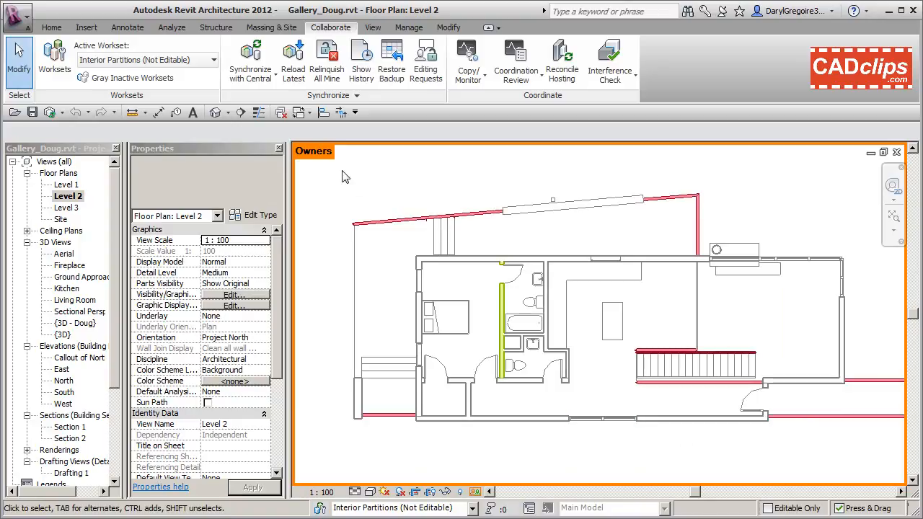
{"action": "left_click", "coordinate": [265, 56]}
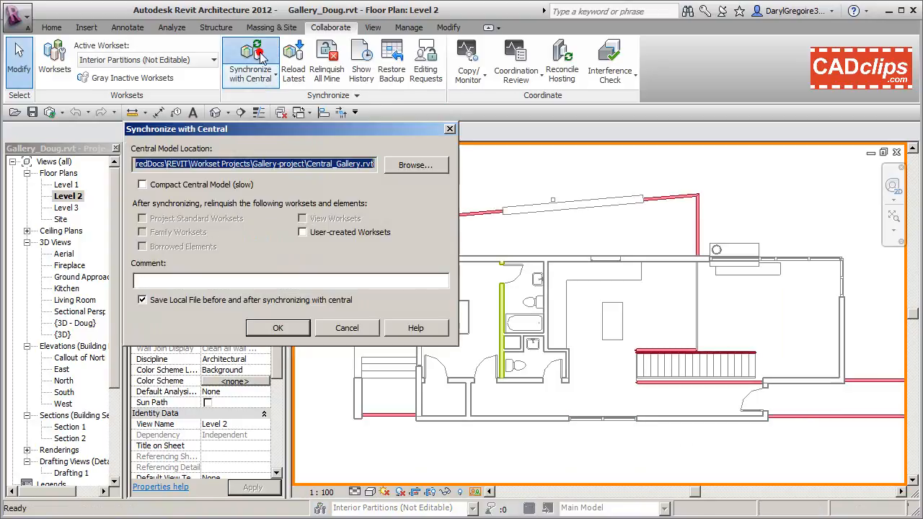
{"action": "left_click", "coordinate": [279, 329]}
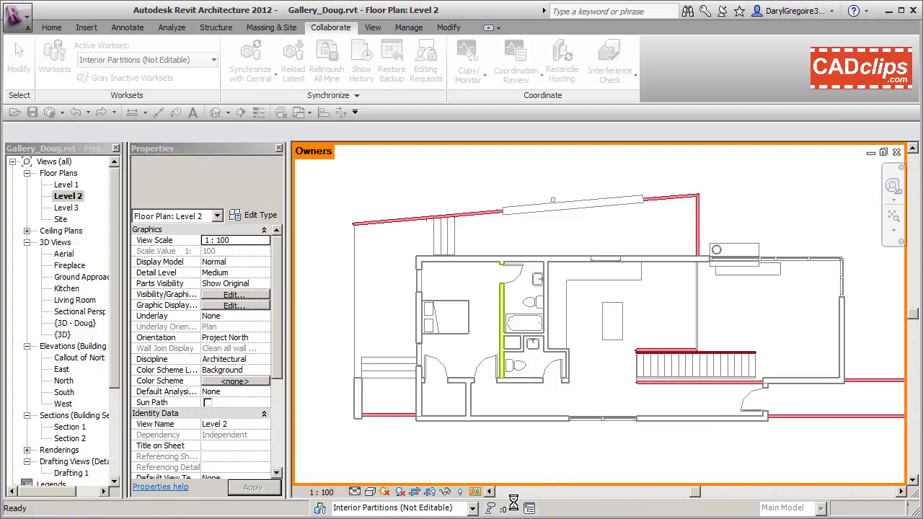
- Review Level 2 in the Owners display and check the Owners and Checkout Status colors in the Worksharing Display Settings
{"action": "left_click", "coordinate": [476, 493]}
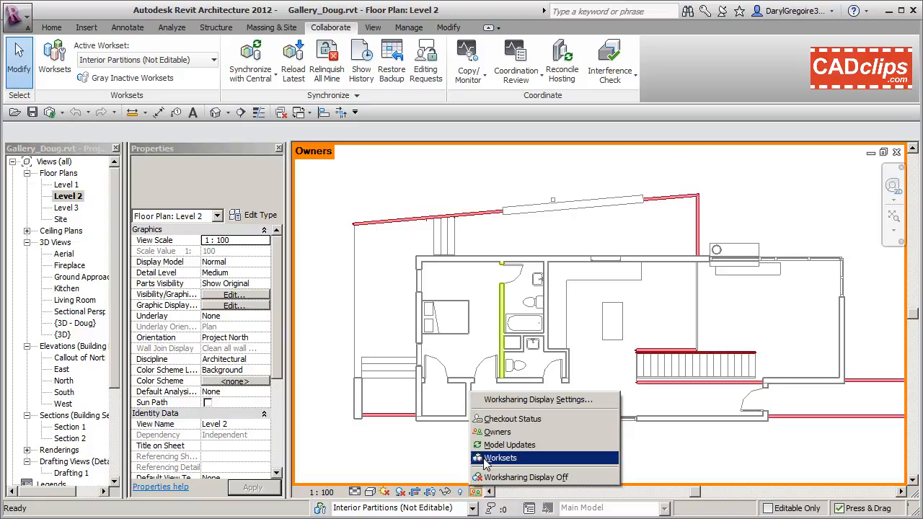
{"action": "left_click", "coordinate": [493, 433]}
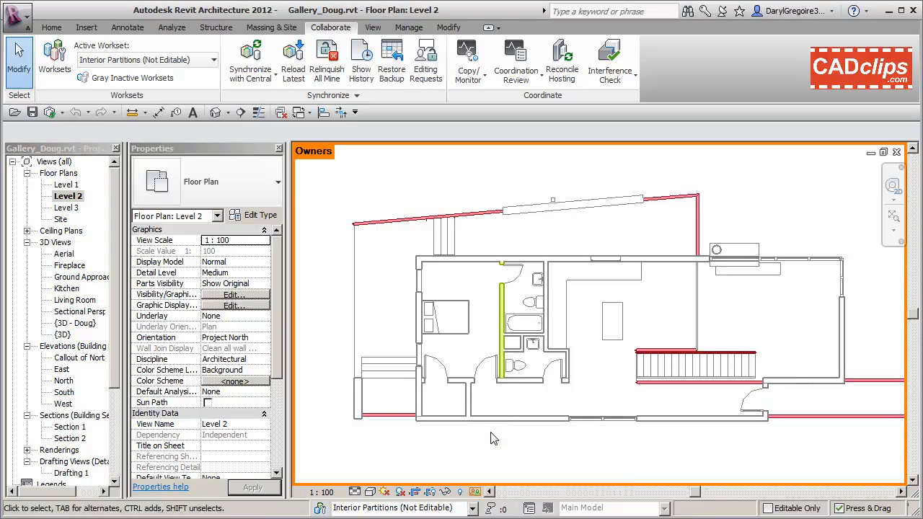
{"action": "left_click", "coordinate": [476, 492]}
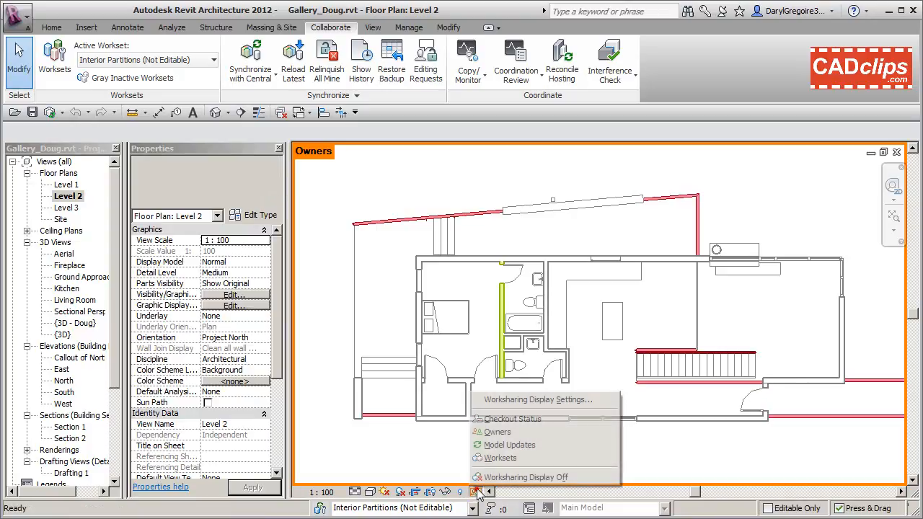
{"action": "left_click", "coordinate": [520, 401]}
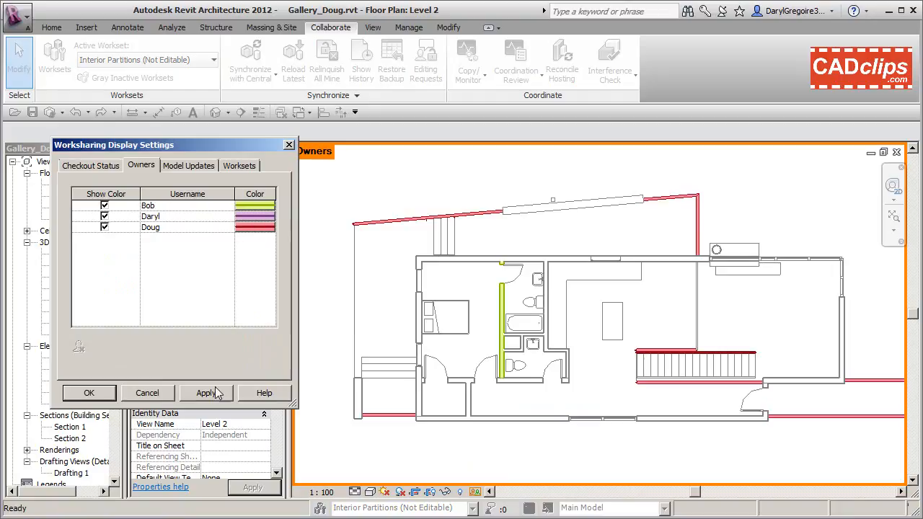
{"action": "left_click", "coordinate": [101, 165]}
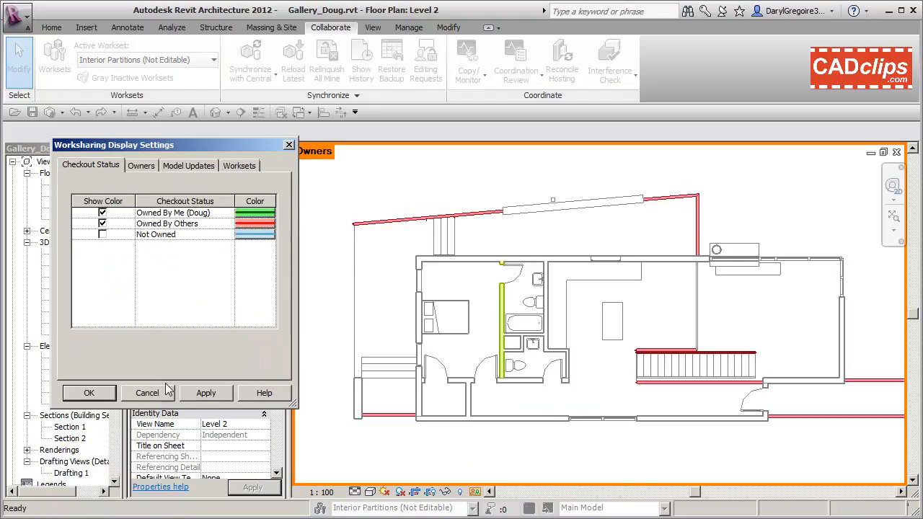
{"action": "left_click", "coordinate": [89, 393]}
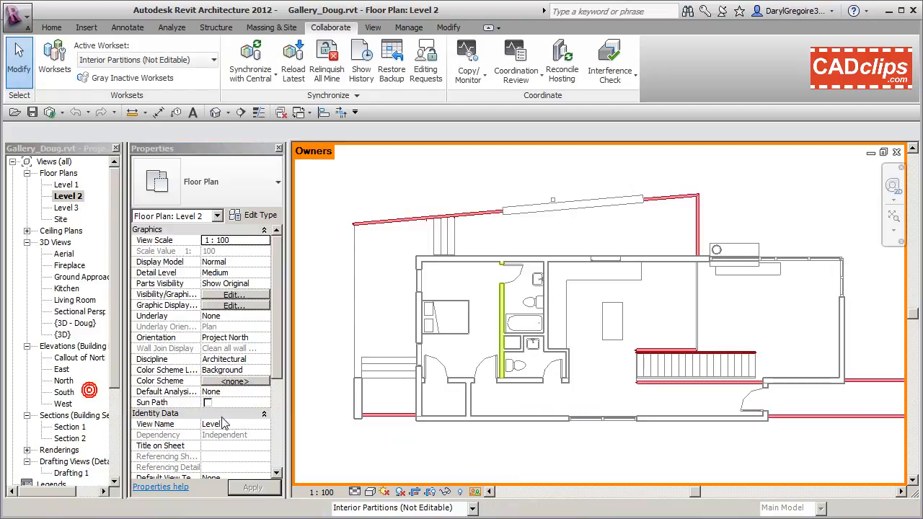
- Show Level 2 in the Checkout Status display and compare its colors with the Worksharing Display Settings
{"action": "left_click", "coordinate": [476, 492]}
{"action": "left_click", "coordinate": [508, 413]}
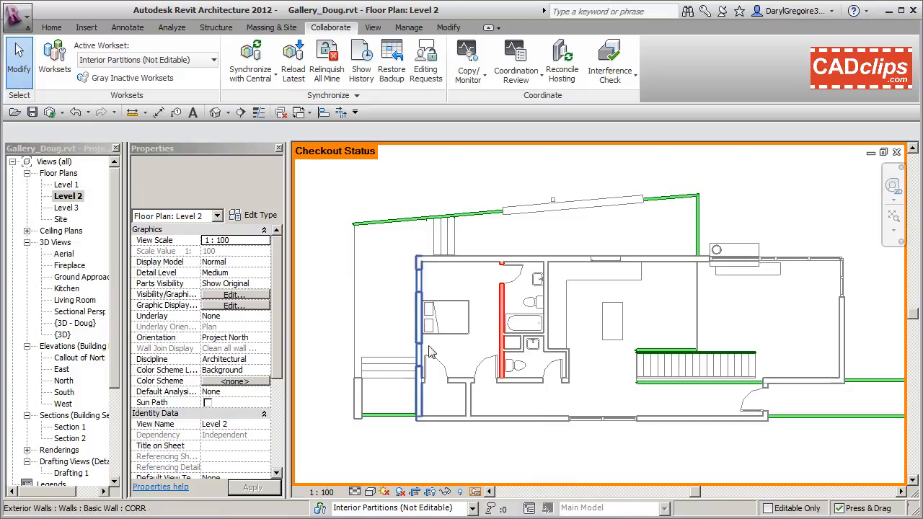
{"action": "left_click", "coordinate": [476, 492]}
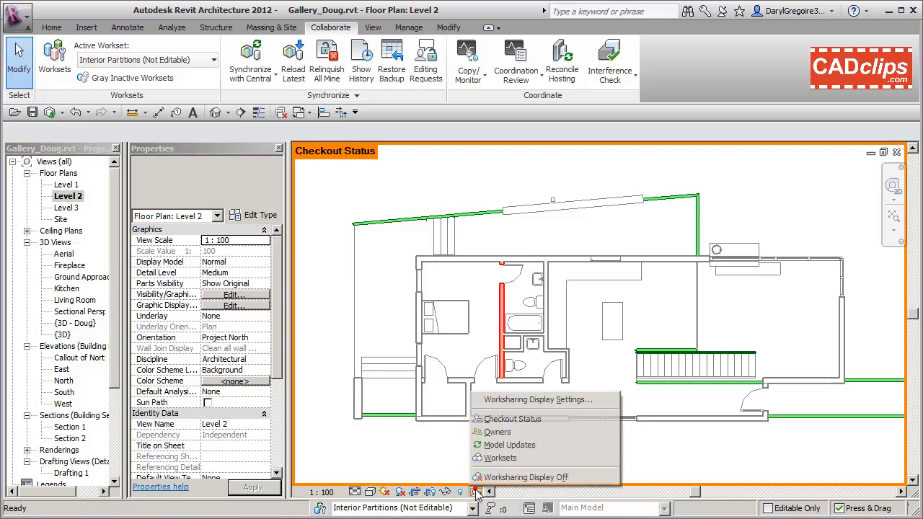
{"action": "left_click", "coordinate": [530, 400]}
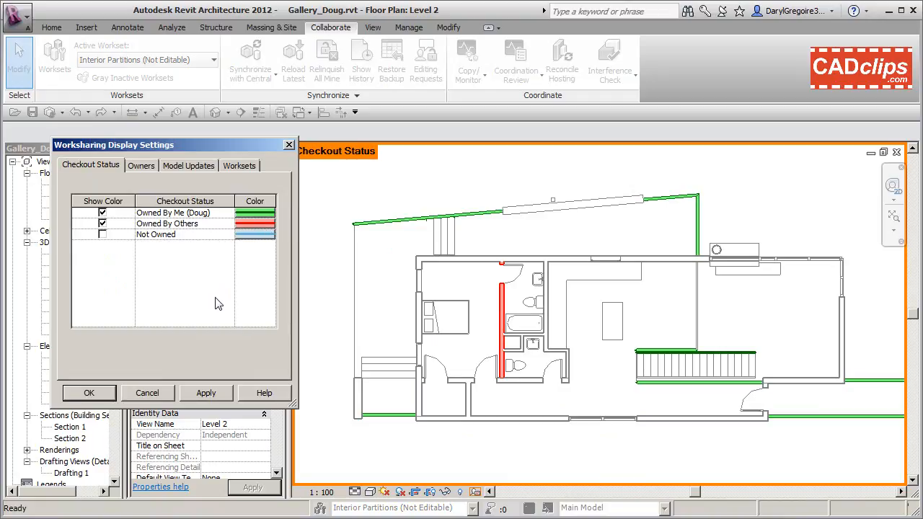
{"action": "left_click", "coordinate": [88, 393]}
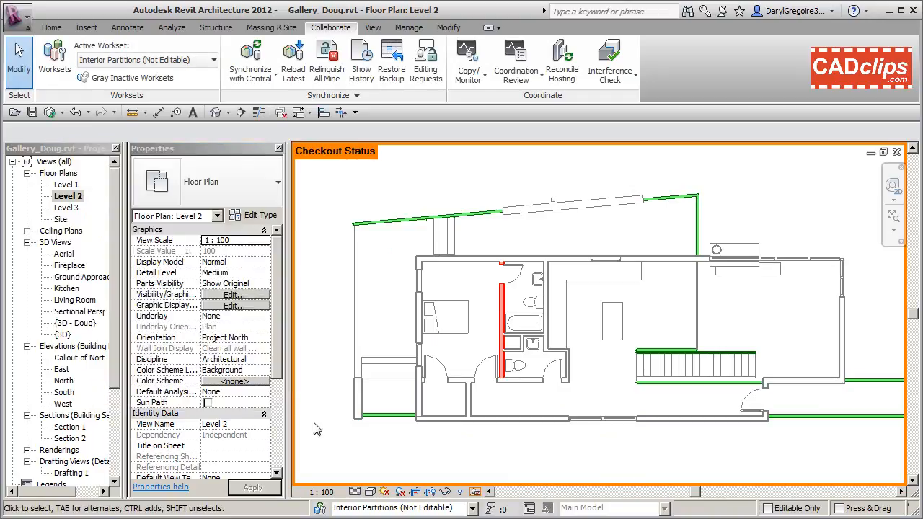
- Turn the worksharing display off for Level 2 and set its visual style to Wireframe
{"action": "left_click", "coordinate": [476, 492]}
{"action": "left_click", "coordinate": [499, 477]}
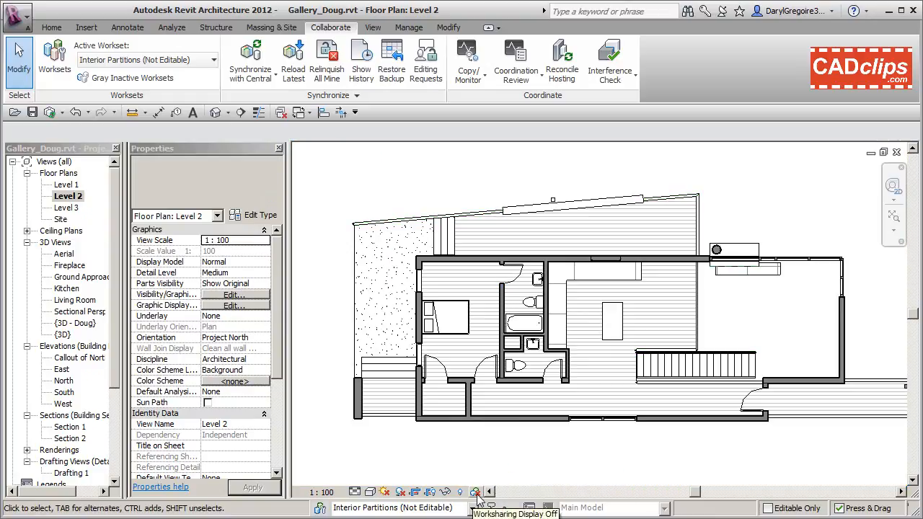
{"action": "left_click", "coordinate": [370, 492]}
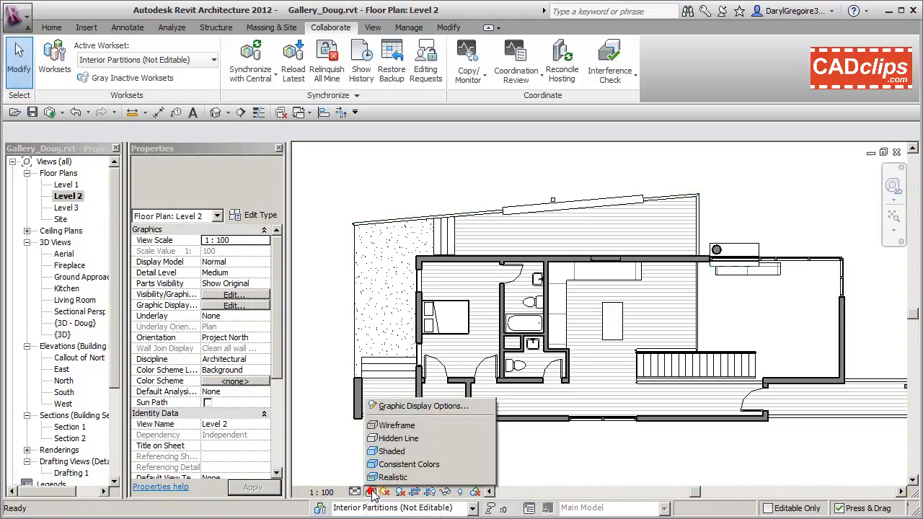
{"action": "left_click", "coordinate": [400, 428]}
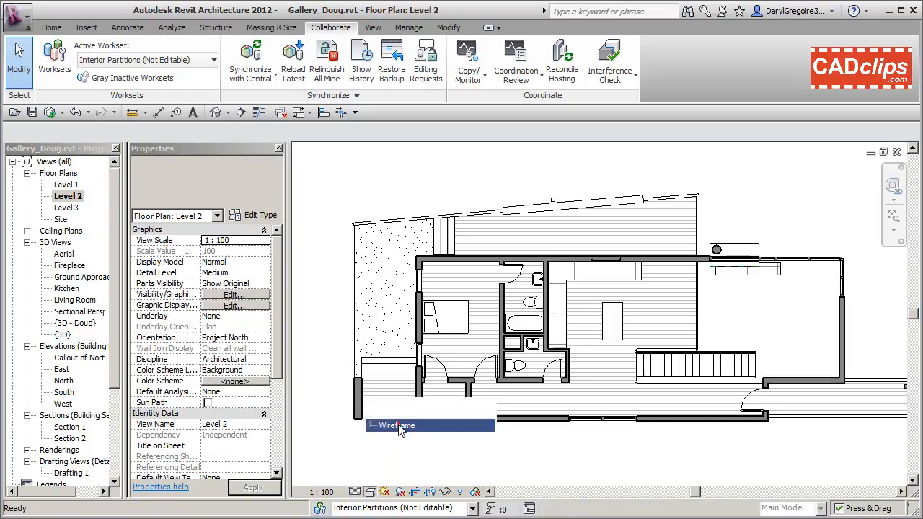
{"action": "left_click", "coordinate": [476, 491]}
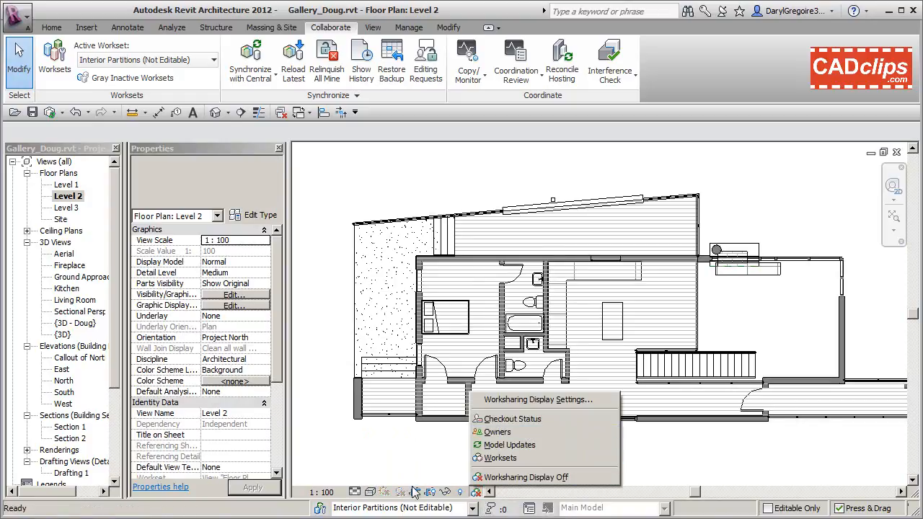
{"action": "left_click", "coordinate": [371, 492]}
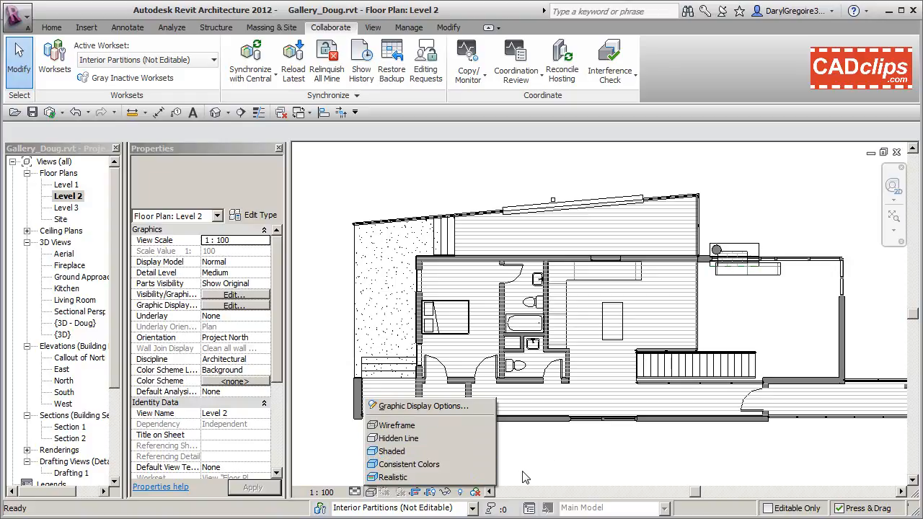
{"action": "left_click", "coordinate": [475, 492]}
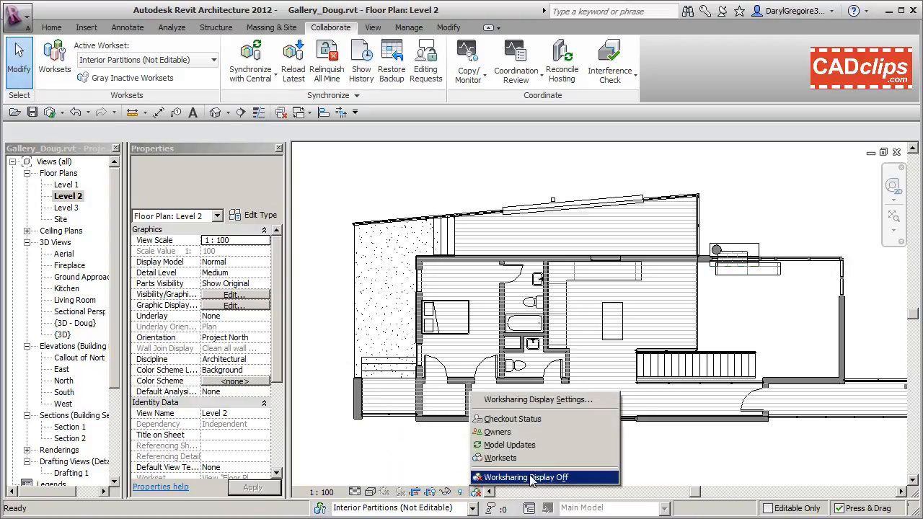
{"action": "left_click", "coordinate": [643, 452]}
{"action": "middle_click_drag", "start_coordinate": [644, 452], "coordinate": [636, 455]}
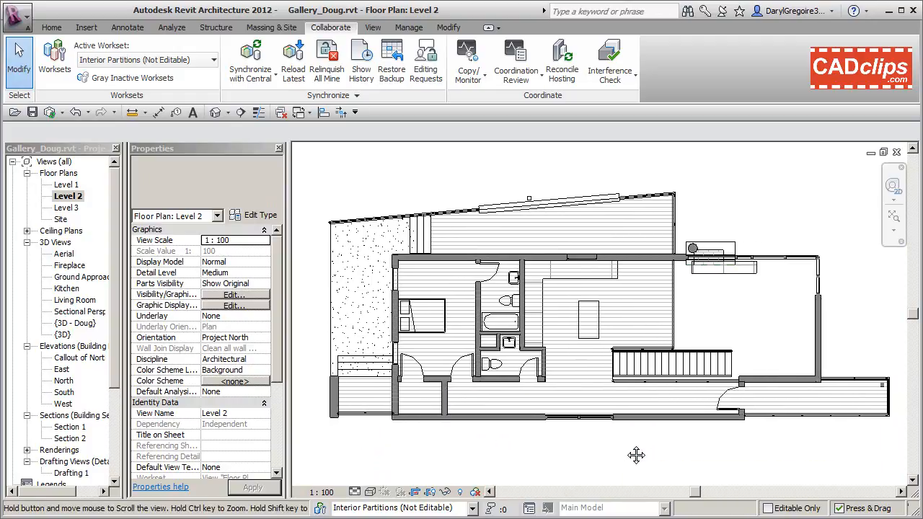